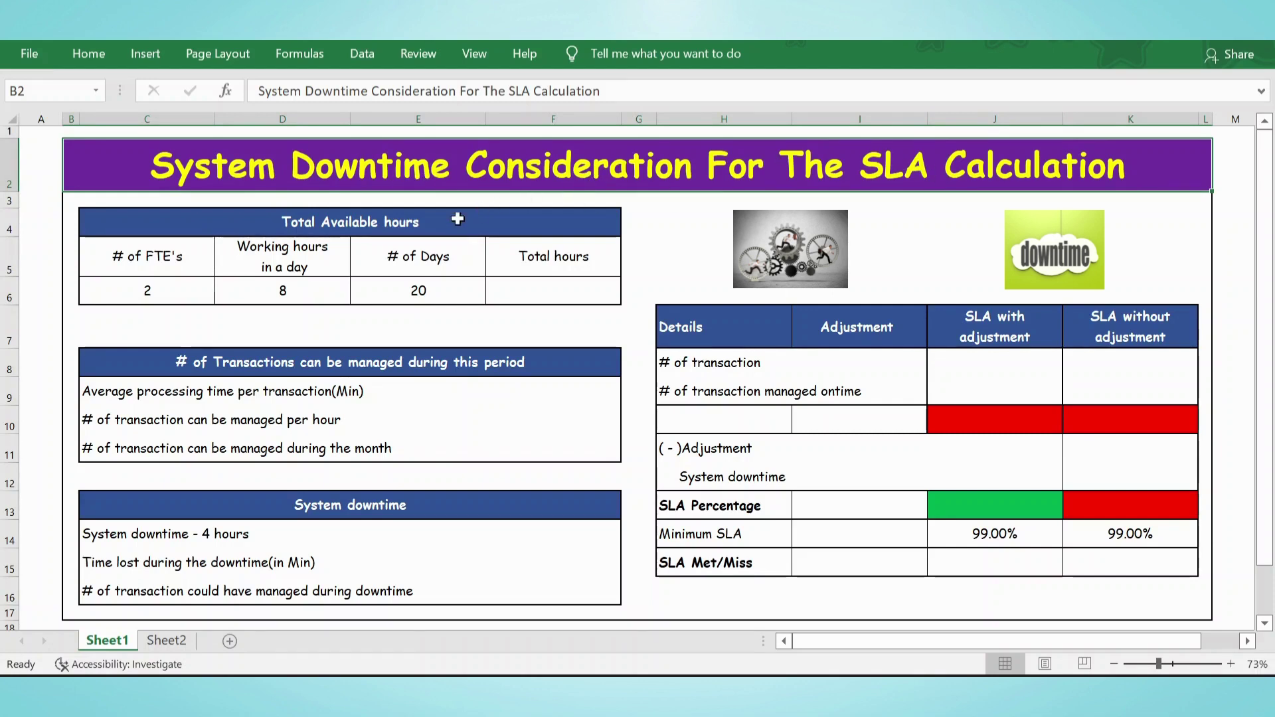
Review the inputs for Total hours: 2 FTEs, 8 working hours a day and 20 days
{"action": "left_click", "coordinate": [438, 227]}
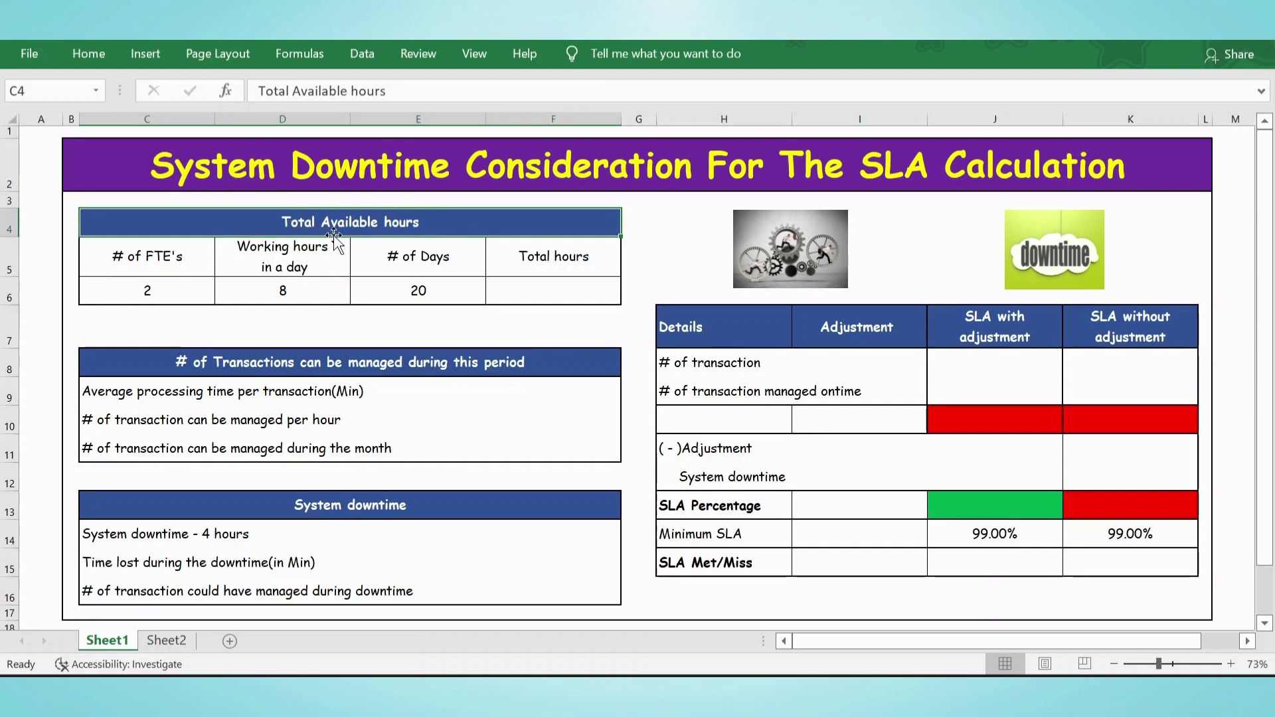
{"action": "left_click", "coordinate": [167, 285]}
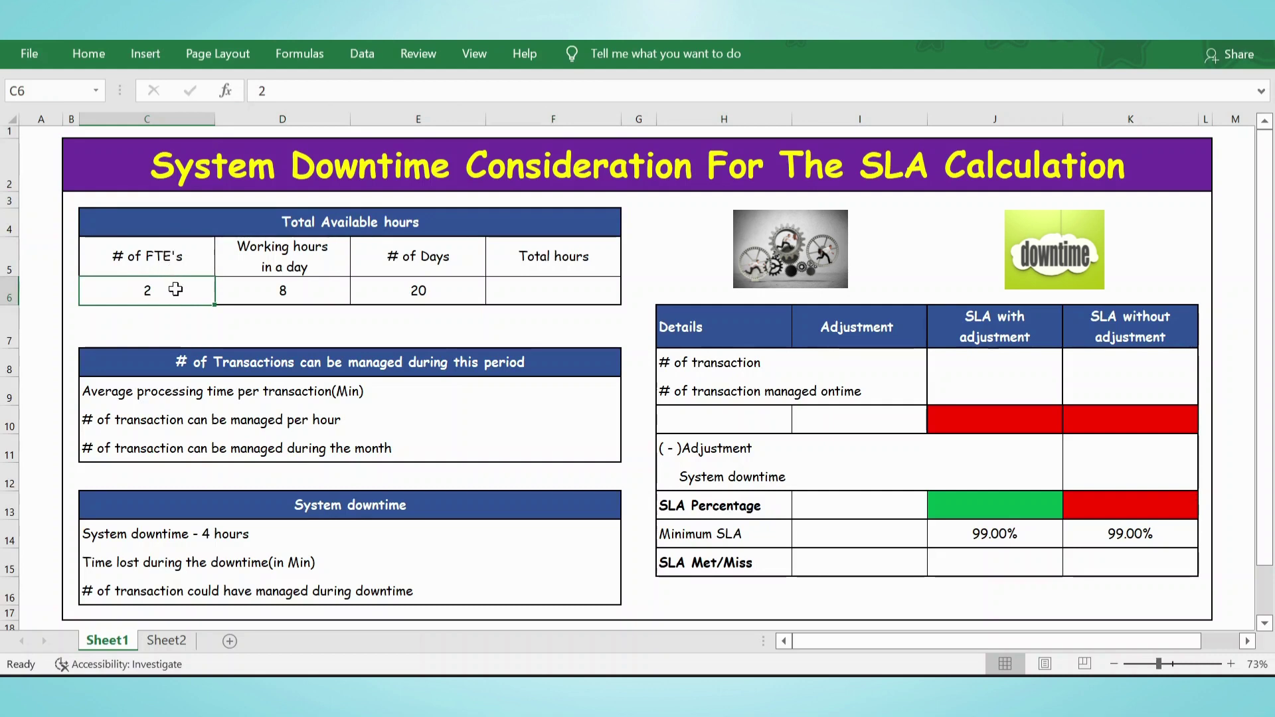
{"action": "left_click", "coordinate": [297, 258]}
{"action": "left_click", "coordinate": [305, 291]}
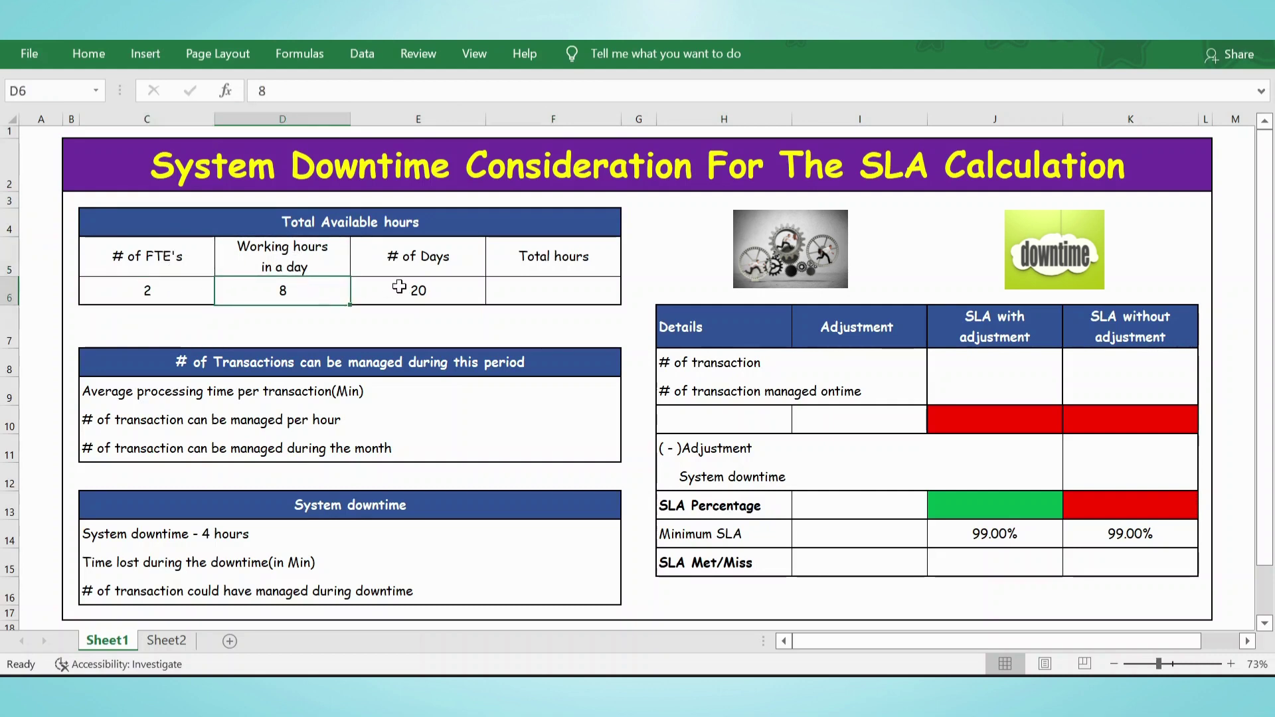
{"action": "left_click", "coordinate": [433, 249]}
{"action": "left_click", "coordinate": [444, 290]}
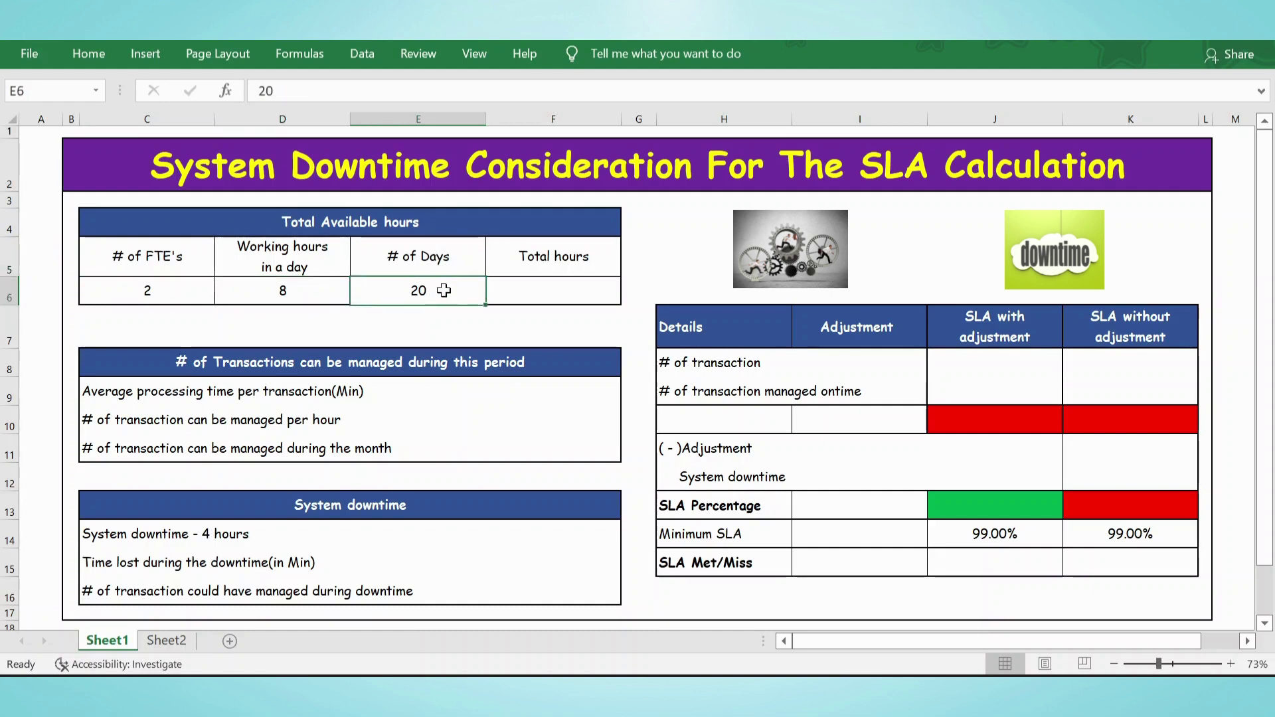
Enter =C6*D6*E6 in F6, giving 320 total available hours
{"action": "left_click", "coordinate": [531, 294]}
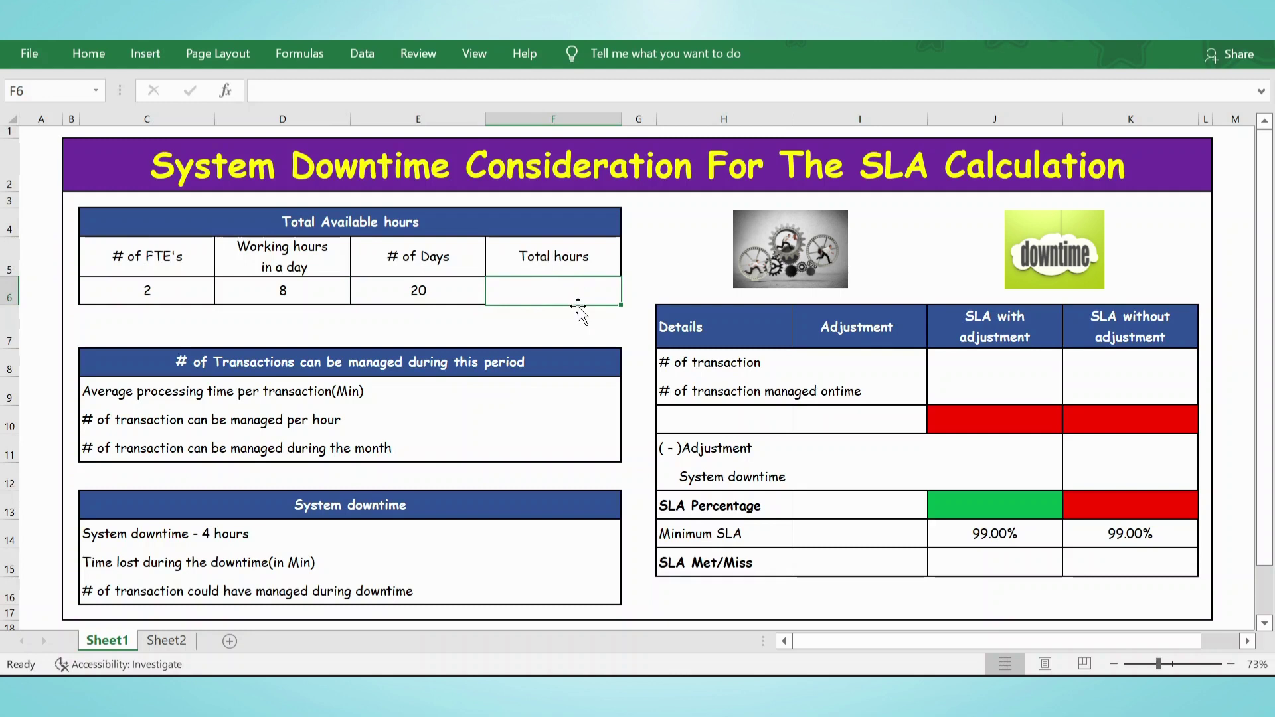
{"action": "type", "text": "="}
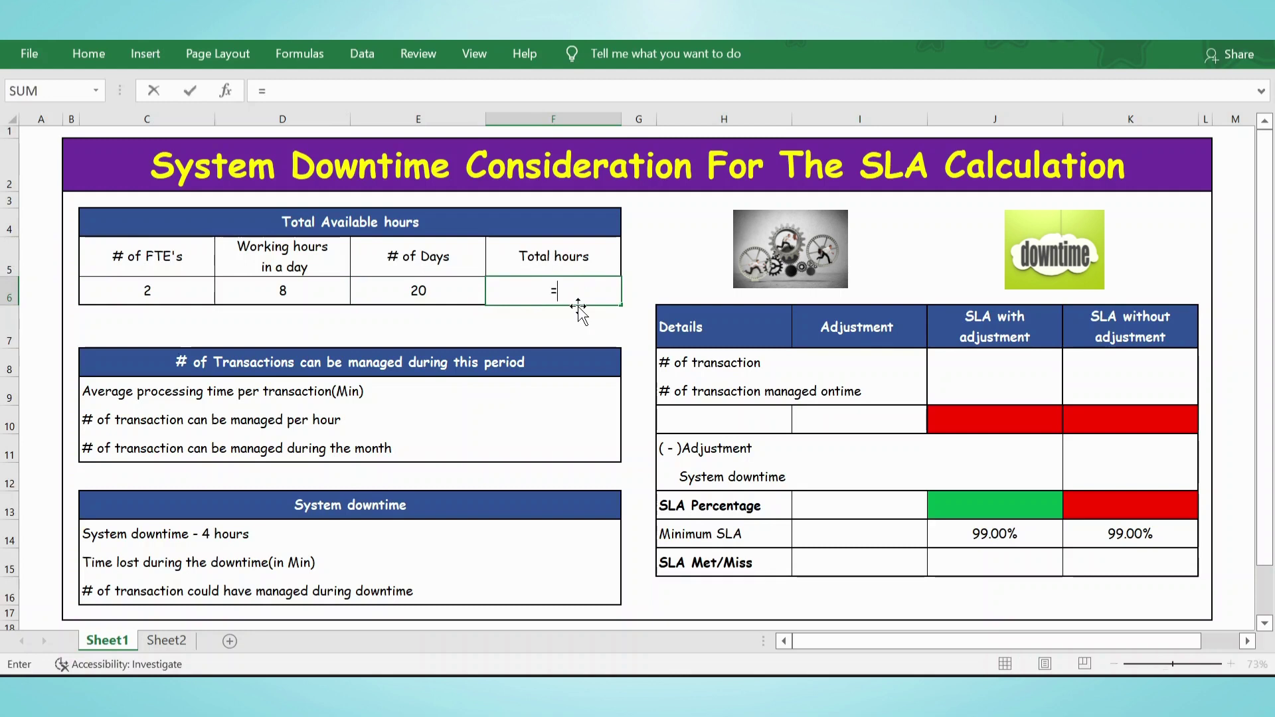
{"action": "left_click", "coordinate": [163, 293]}
{"action": "type", "text": "*"}
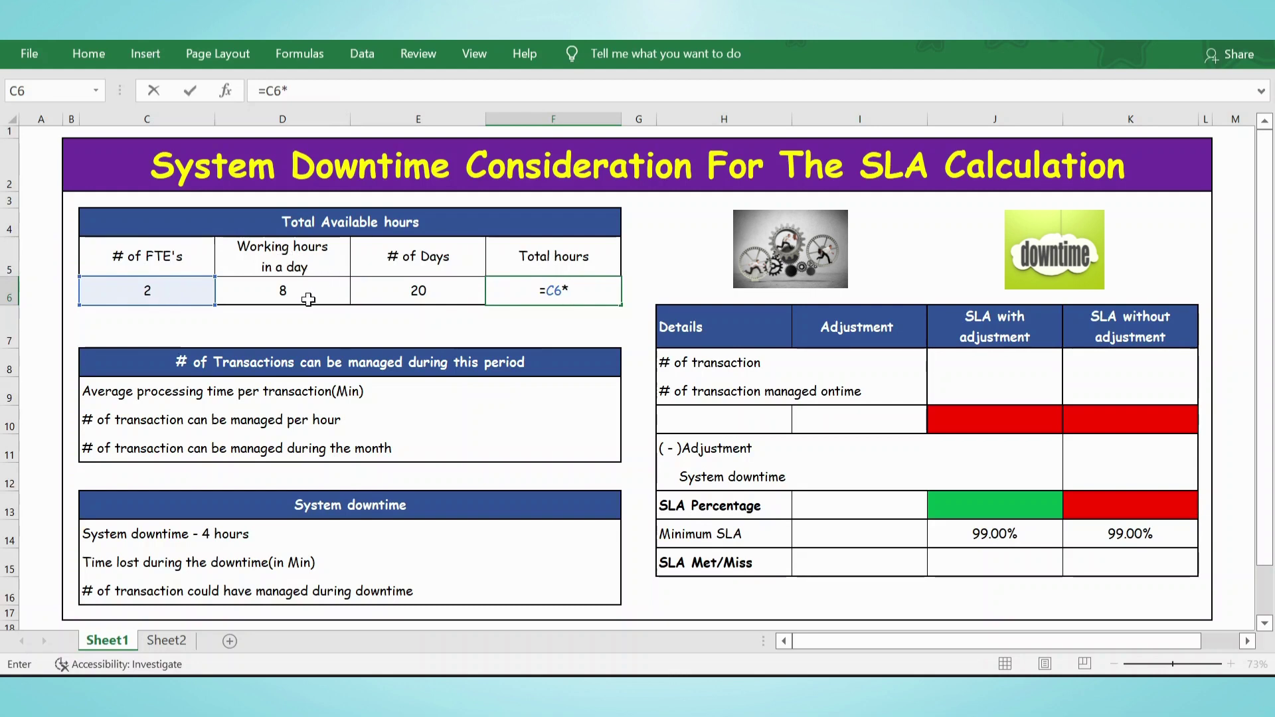
{"action": "left_click", "coordinate": [287, 295]}
{"action": "type", "text": "*"}
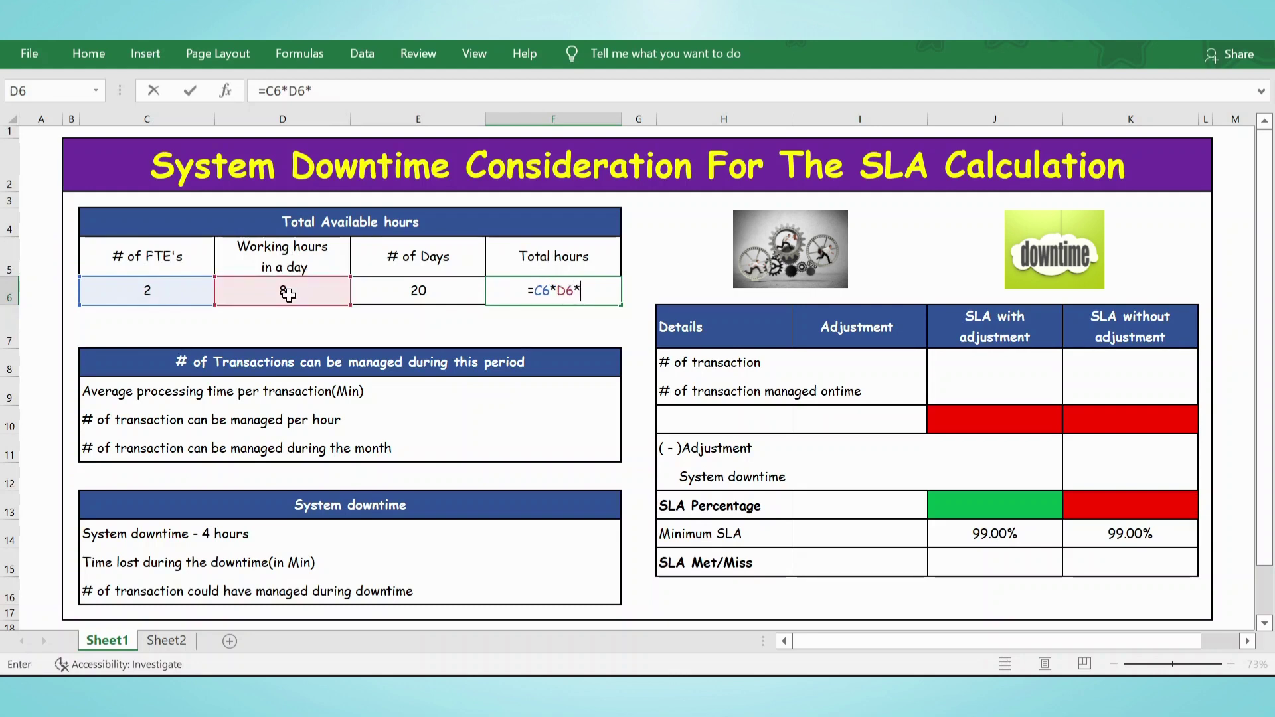
{"action": "left_click", "coordinate": [435, 293]}
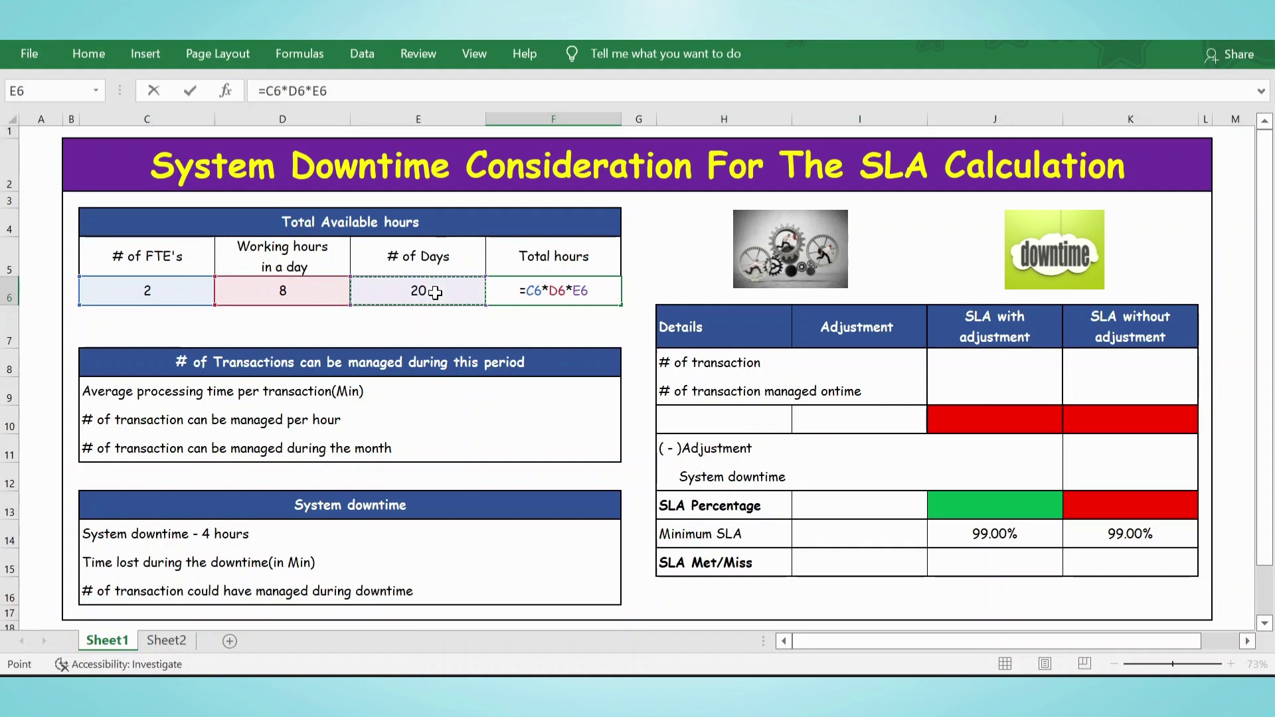
{"action": "key", "text": "Return"}
{"action": "left_click", "coordinate": [612, 292]}
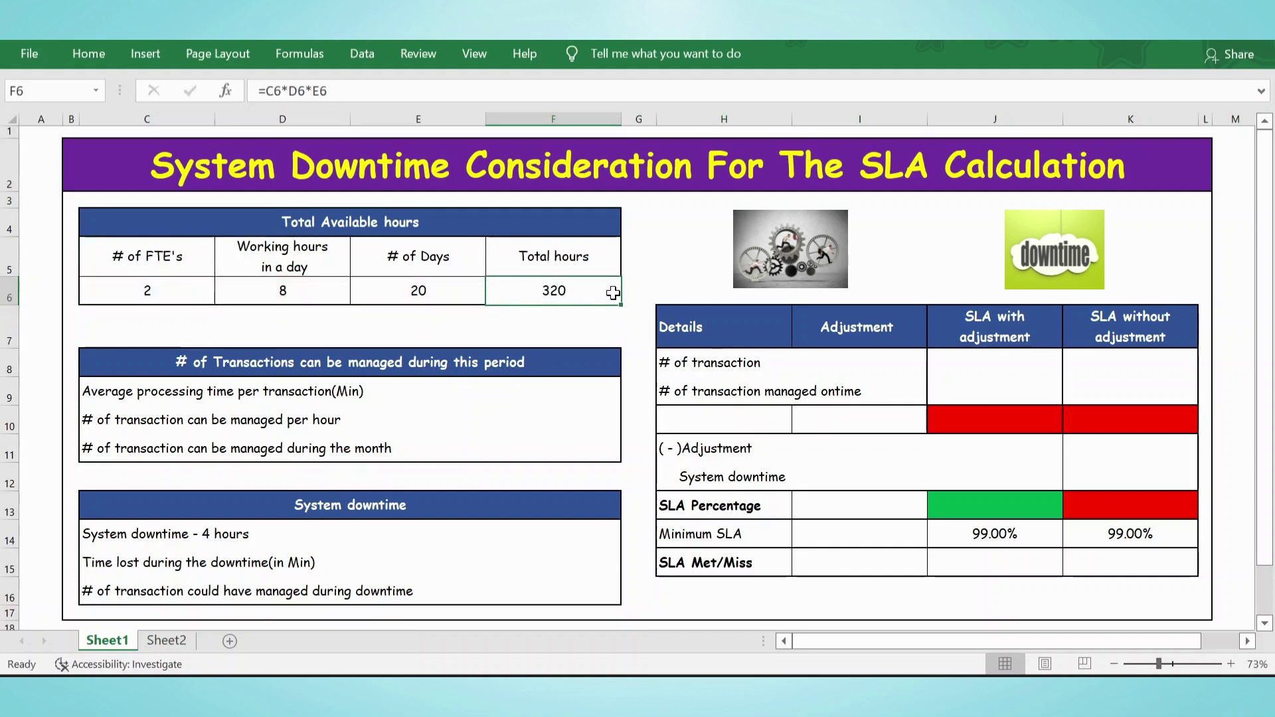
{"action": "left_click", "coordinate": [287, 362]}
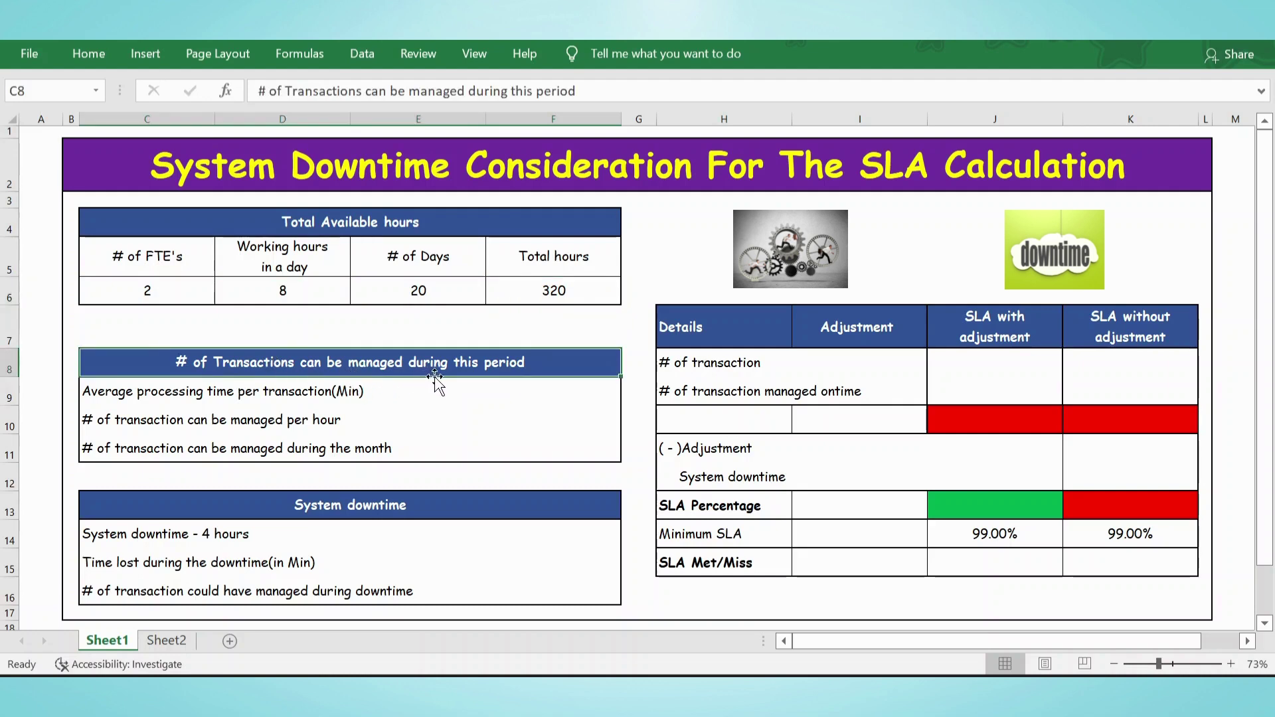
Set average processing time to 4 minutes and enter the per-hour rate formula =60/4 in F10
{"action": "left_click", "coordinate": [161, 394]}
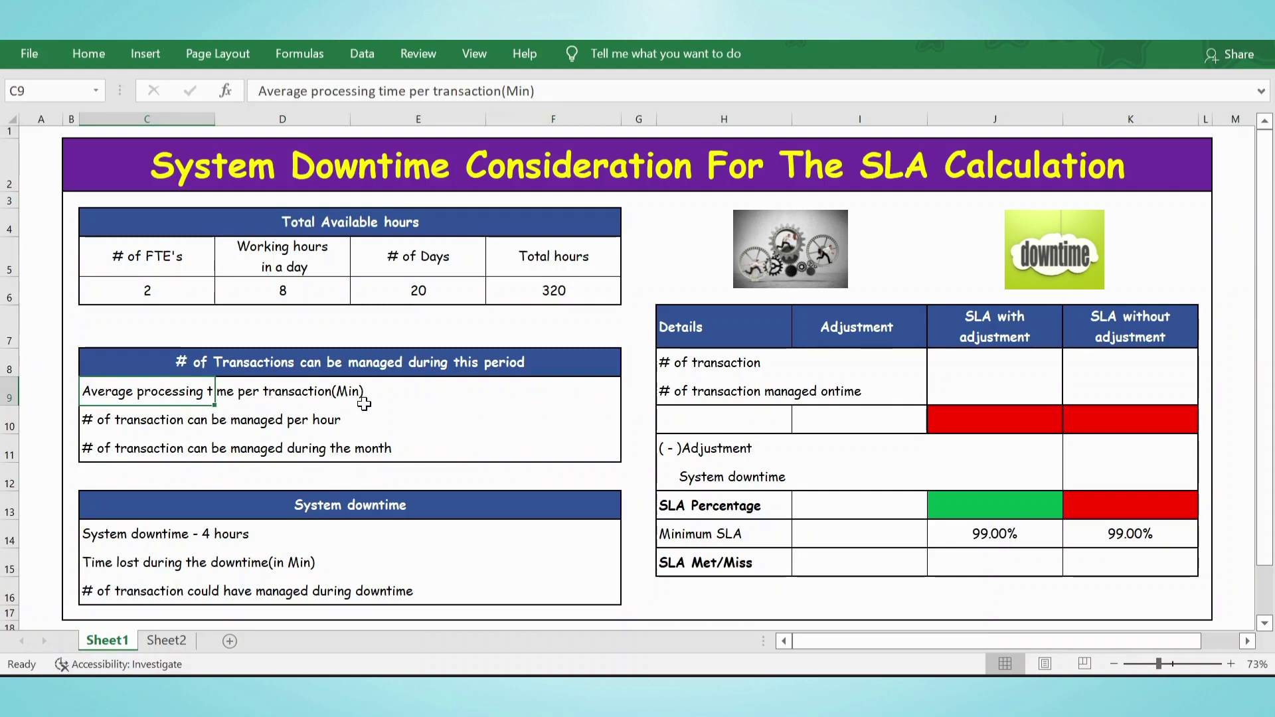
{"action": "left_click", "coordinate": [590, 395]}
{"action": "type", "text": "4"}
{"action": "key", "text": "Return"}
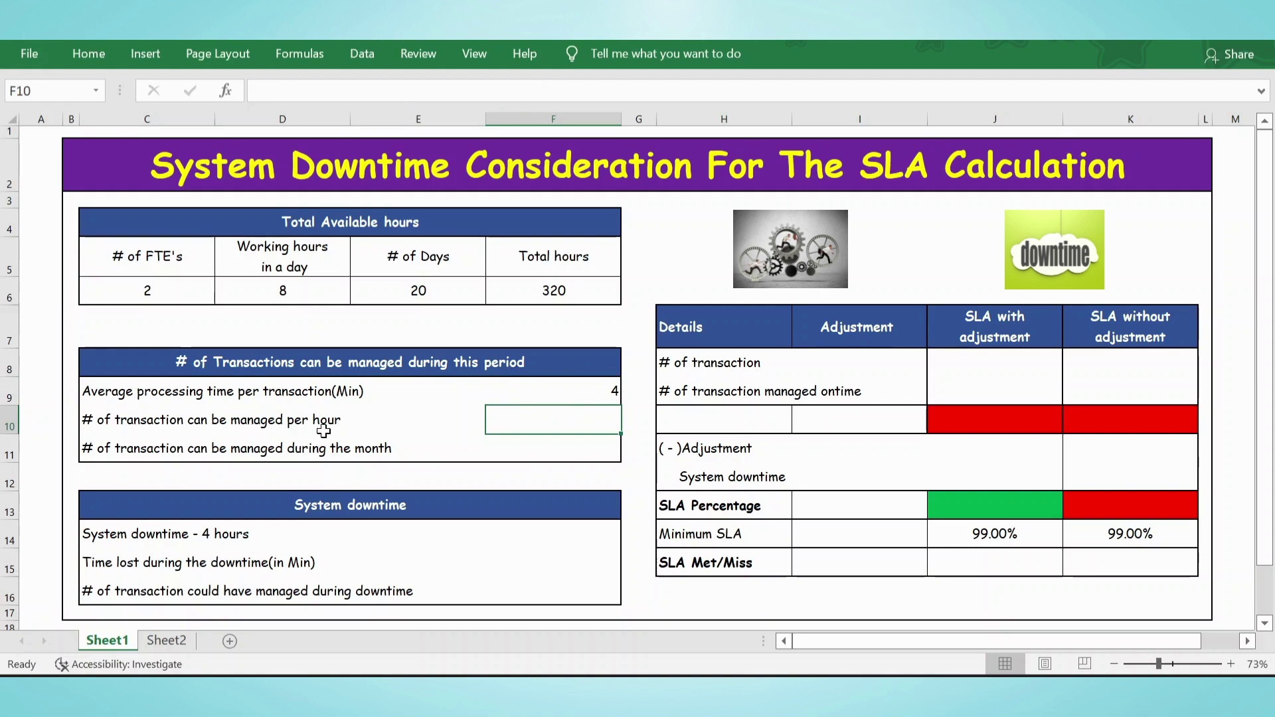
{"action": "type", "text": "="}
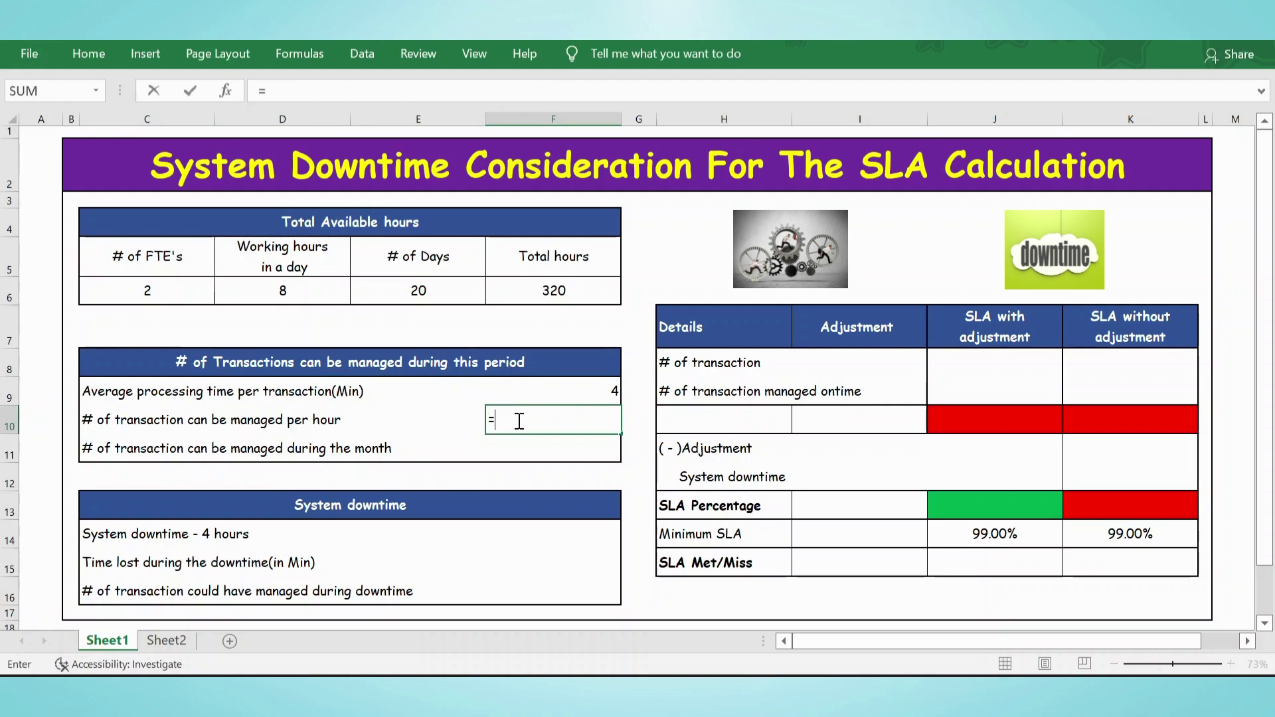
{"action": "type", "text": "60/4"}
{"action": "key", "text": "Return"}
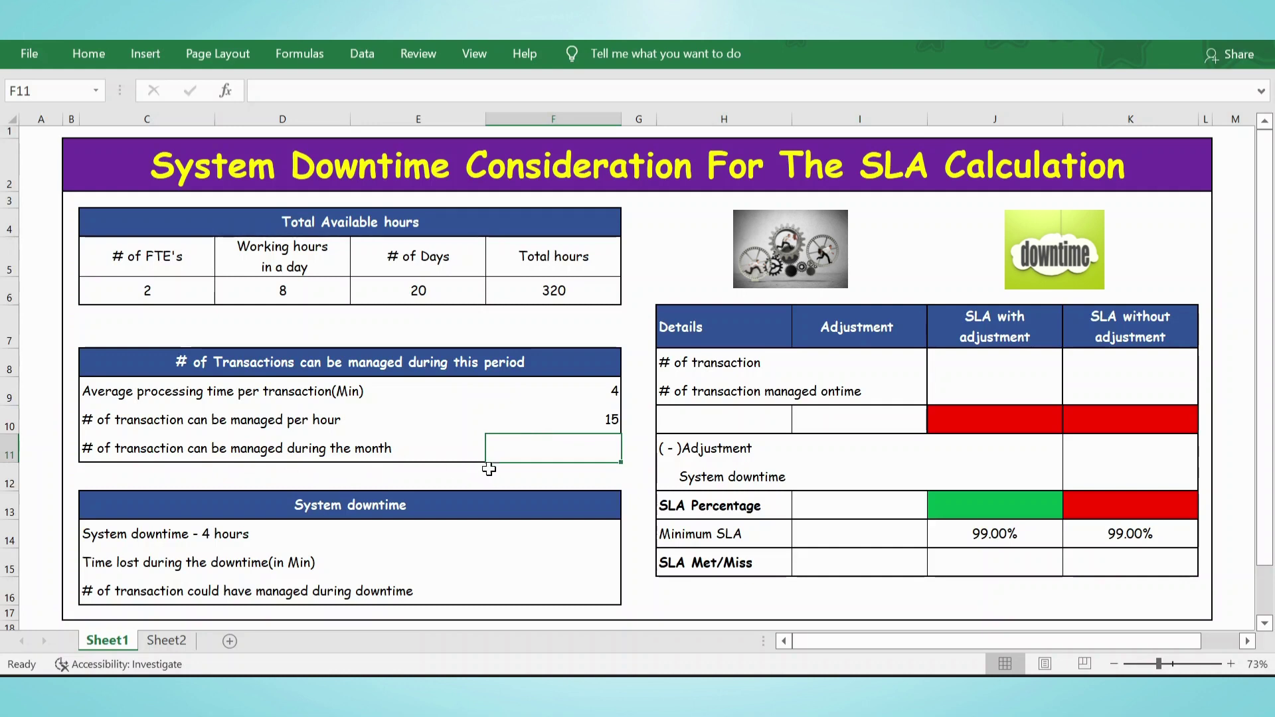
Enter =F6*F10 in F11, giving 4800 transactions for the month
{"action": "left_click", "coordinate": [544, 295]}
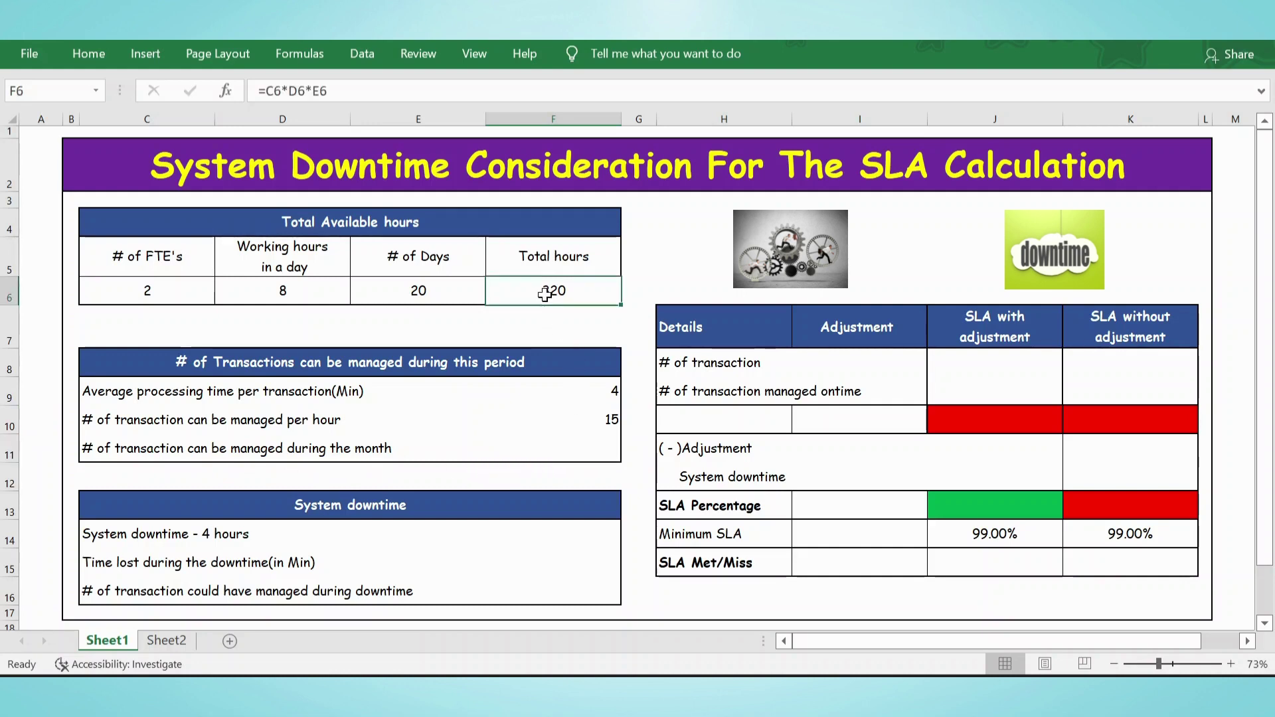
{"action": "left_click", "coordinate": [587, 419]}
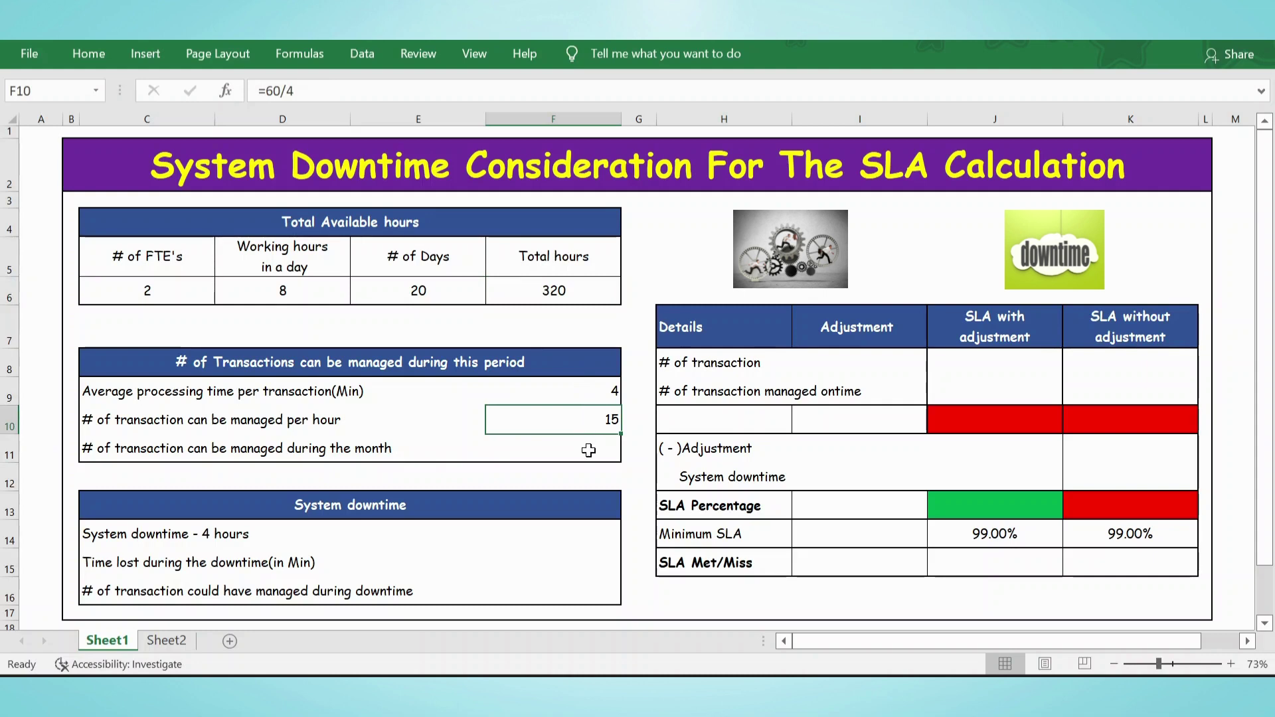
{"action": "left_click", "coordinate": [589, 450]}
{"action": "type", "text": "="}
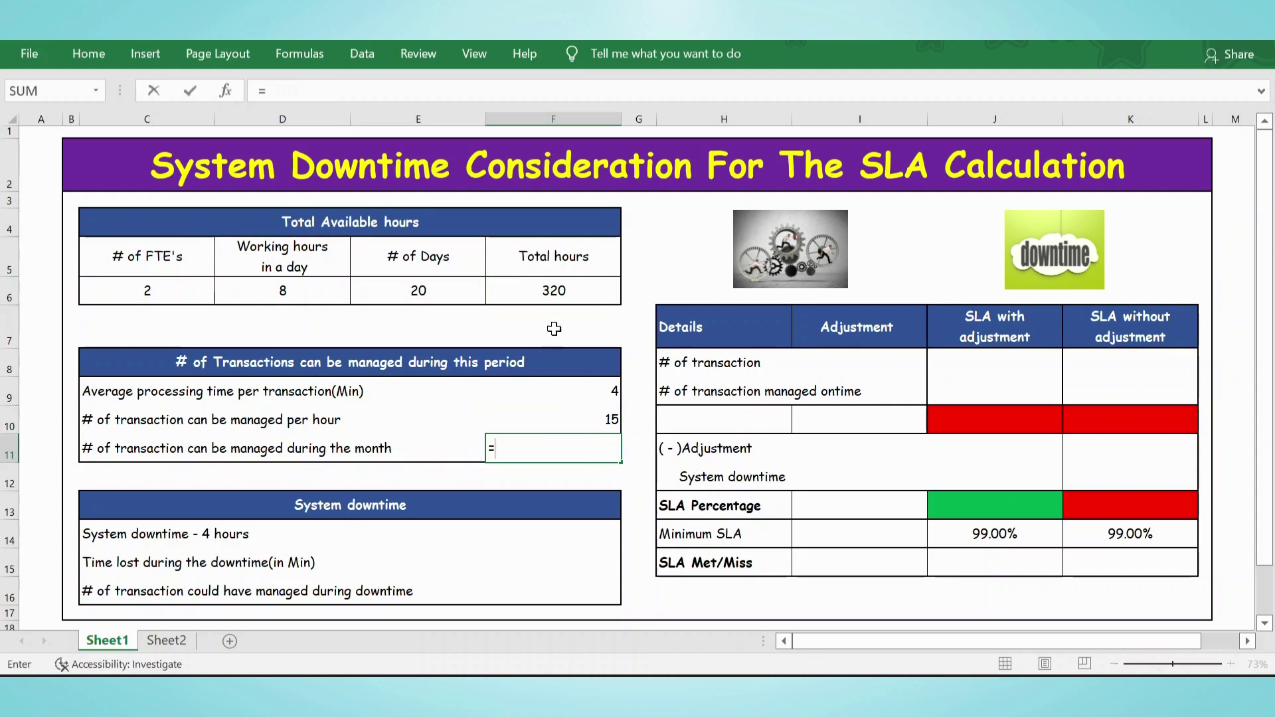
{"action": "left_click", "coordinate": [549, 287]}
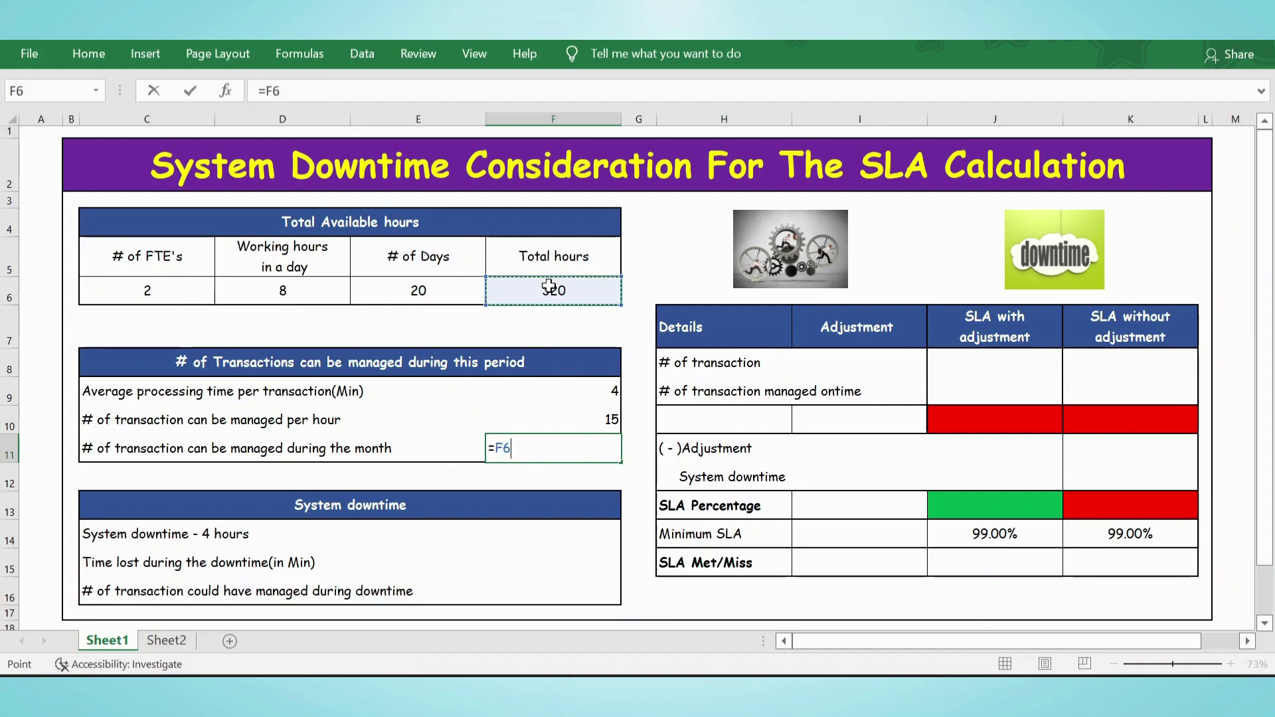
{"action": "type", "text": "*"}
{"action": "left_click", "coordinate": [592, 426]}
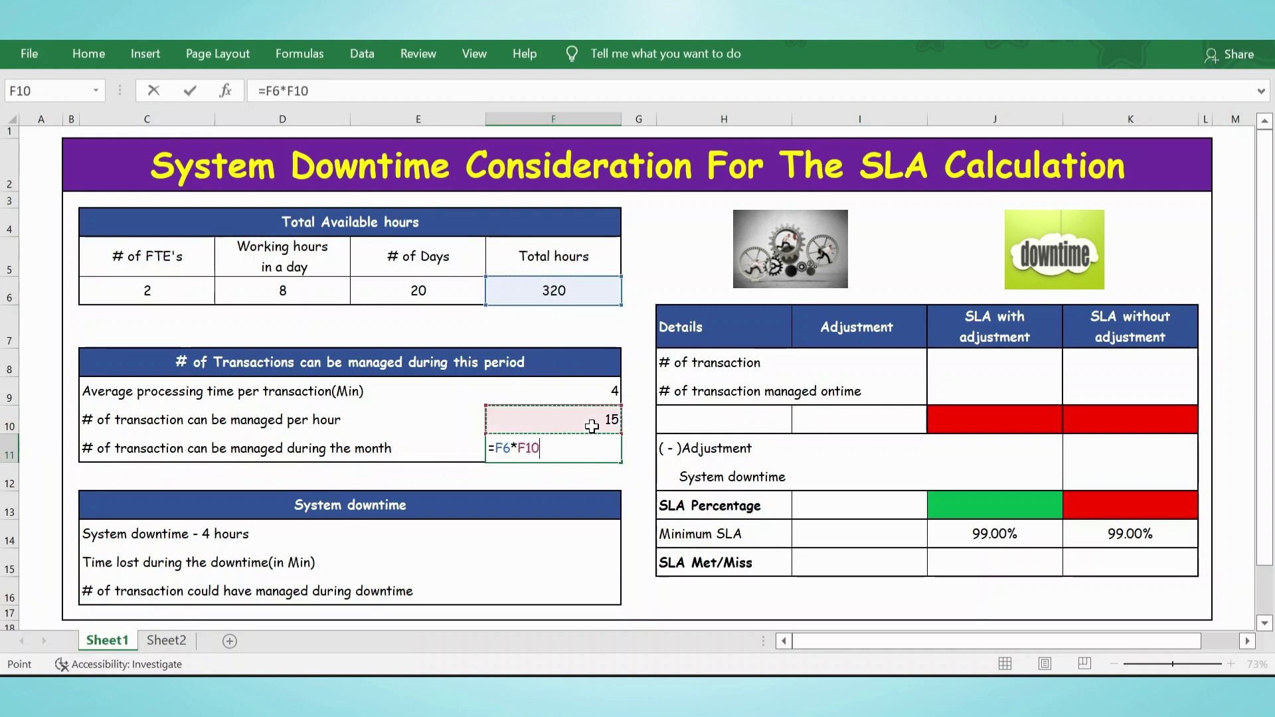
{"action": "key", "text": "Return"}
{"action": "left_click", "coordinate": [592, 439]}
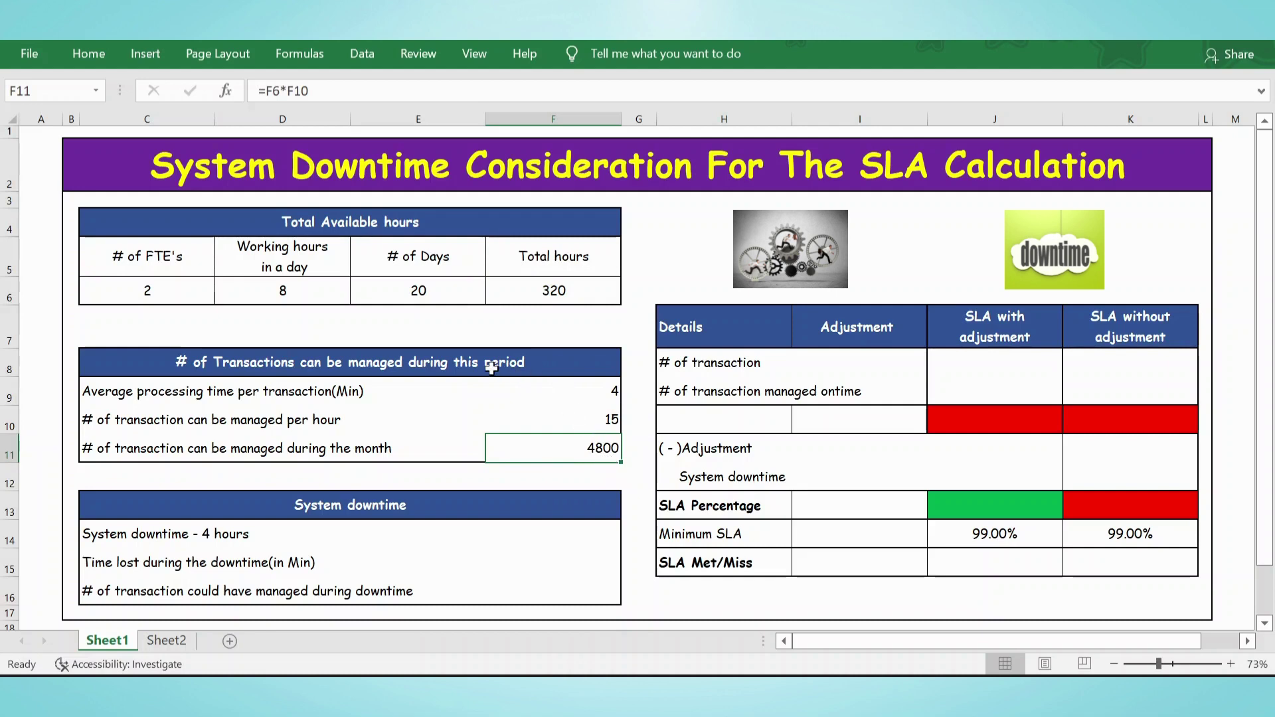
{"action": "left_click", "coordinate": [566, 537]}
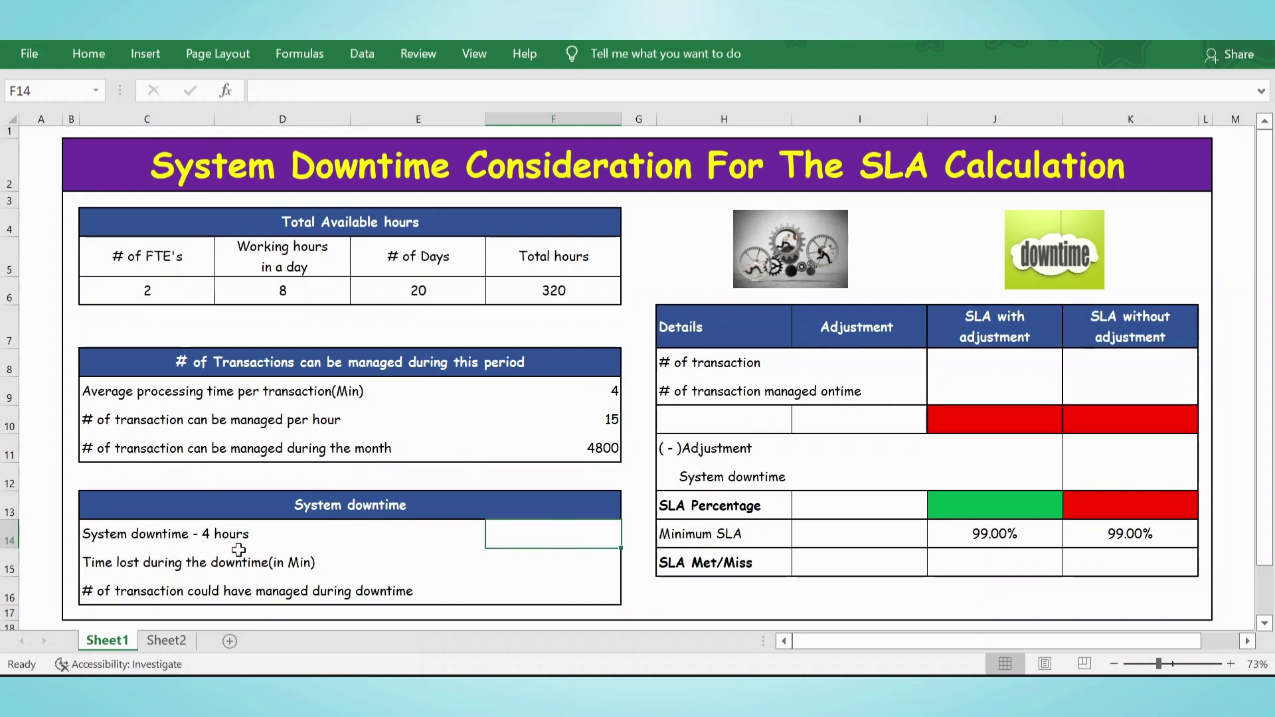
Enter 4 hours of system downtime in F14 and =F14*60 in F15, giving 240 minutes
{"action": "type", "text": "4"}
{"action": "key", "text": "Return"}
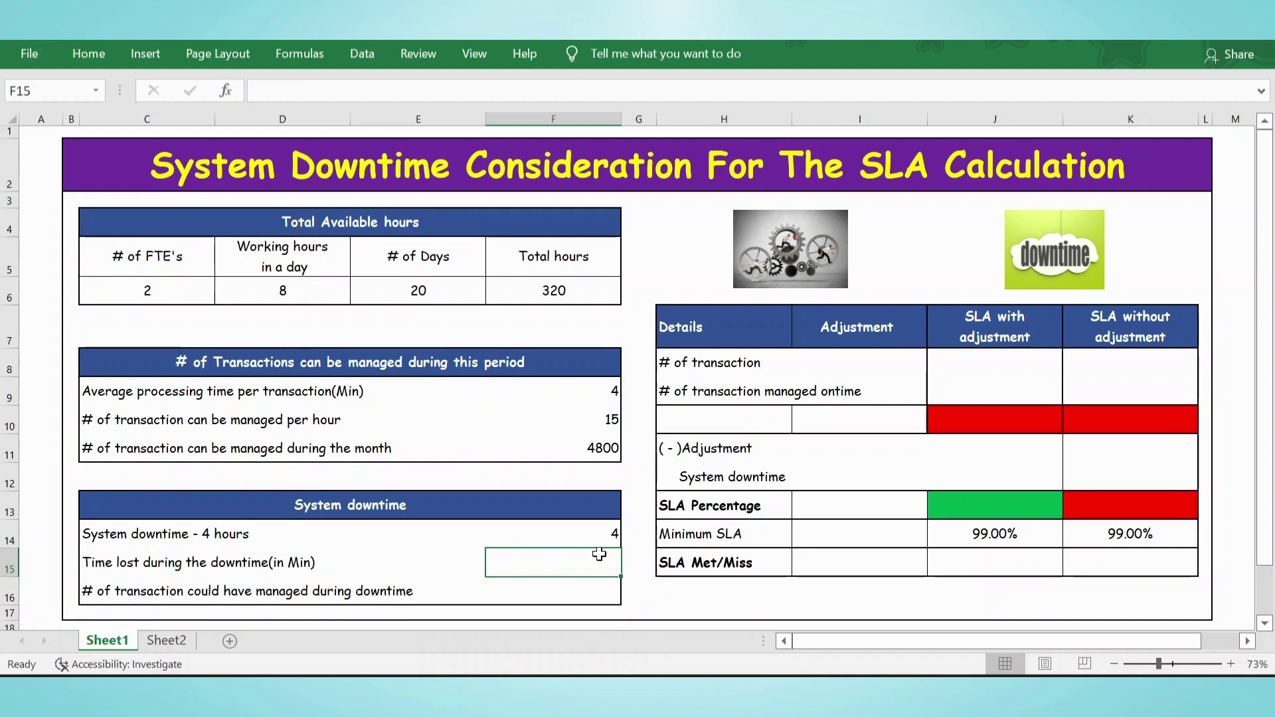
{"action": "type", "text": "="}
{"action": "key", "text": "Up"}
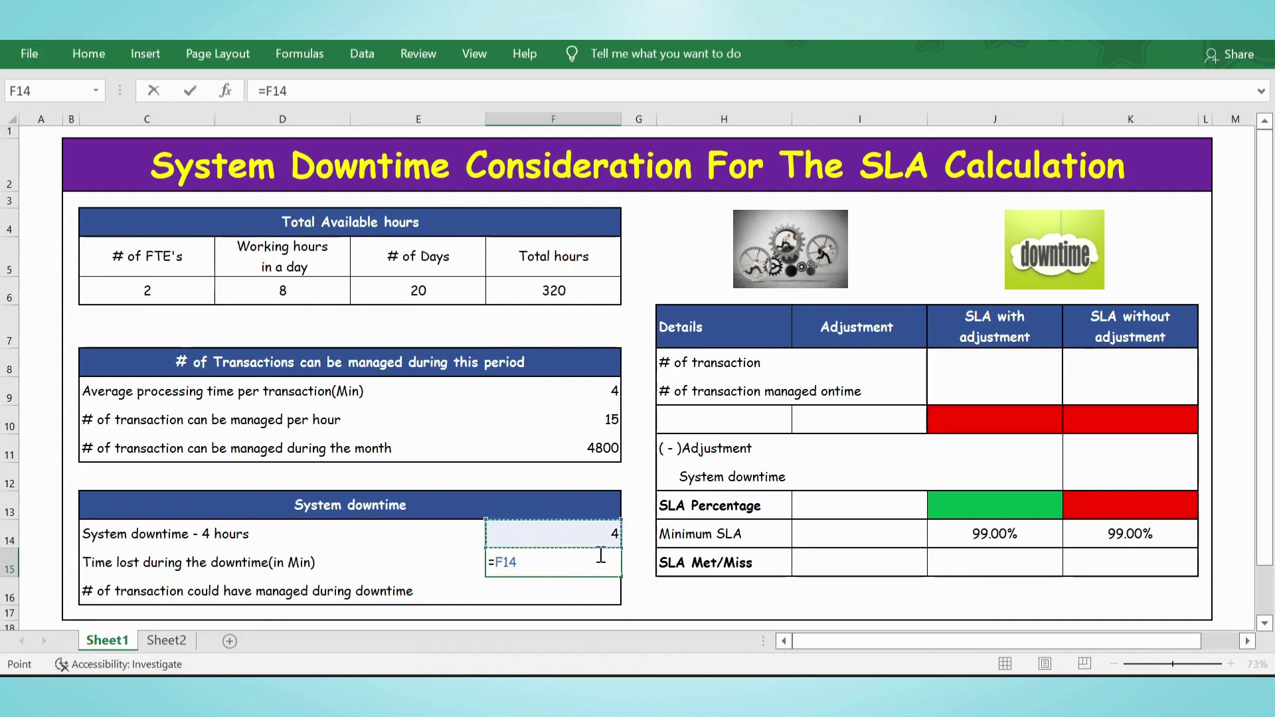
{"action": "type", "text": "*60"}
{"action": "key", "text": "Return"}
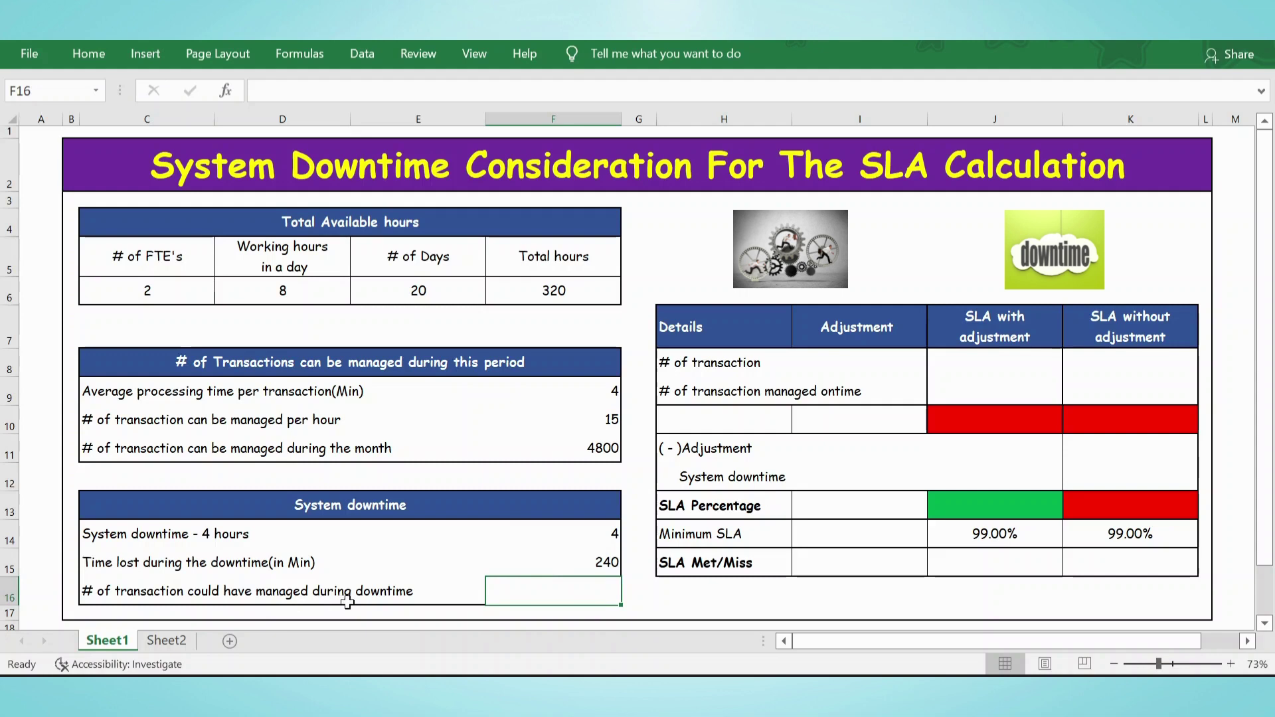
{"action": "left_click", "coordinate": [582, 566]}
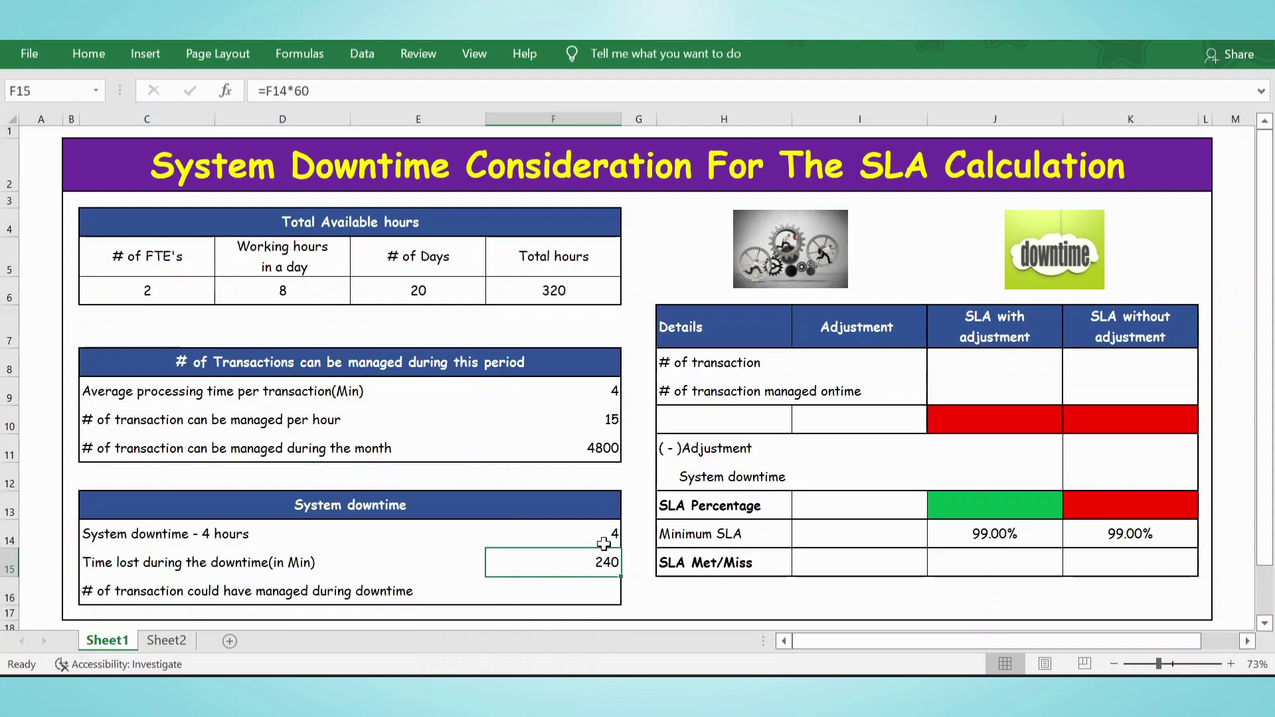
{"action": "left_click", "coordinate": [604, 544]}
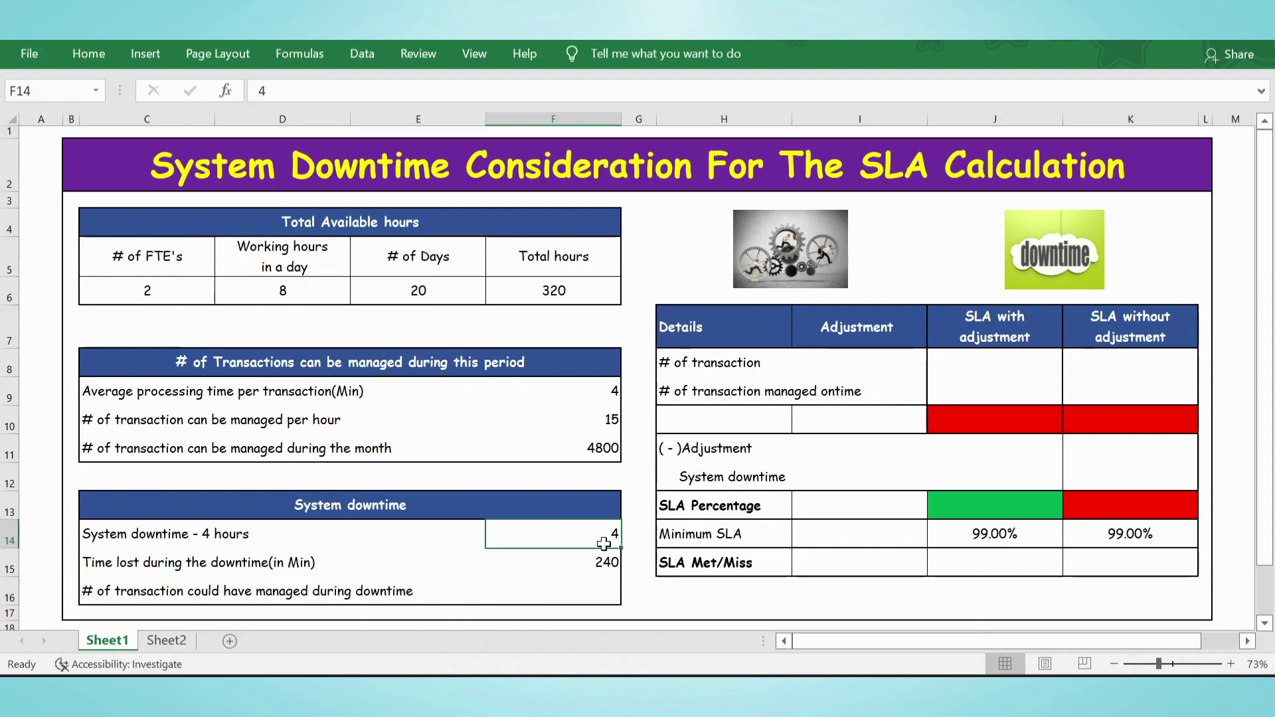
Enter =F15/F14 in F16, giving 60 transactions during downtime
{"action": "left_click", "coordinate": [599, 598]}
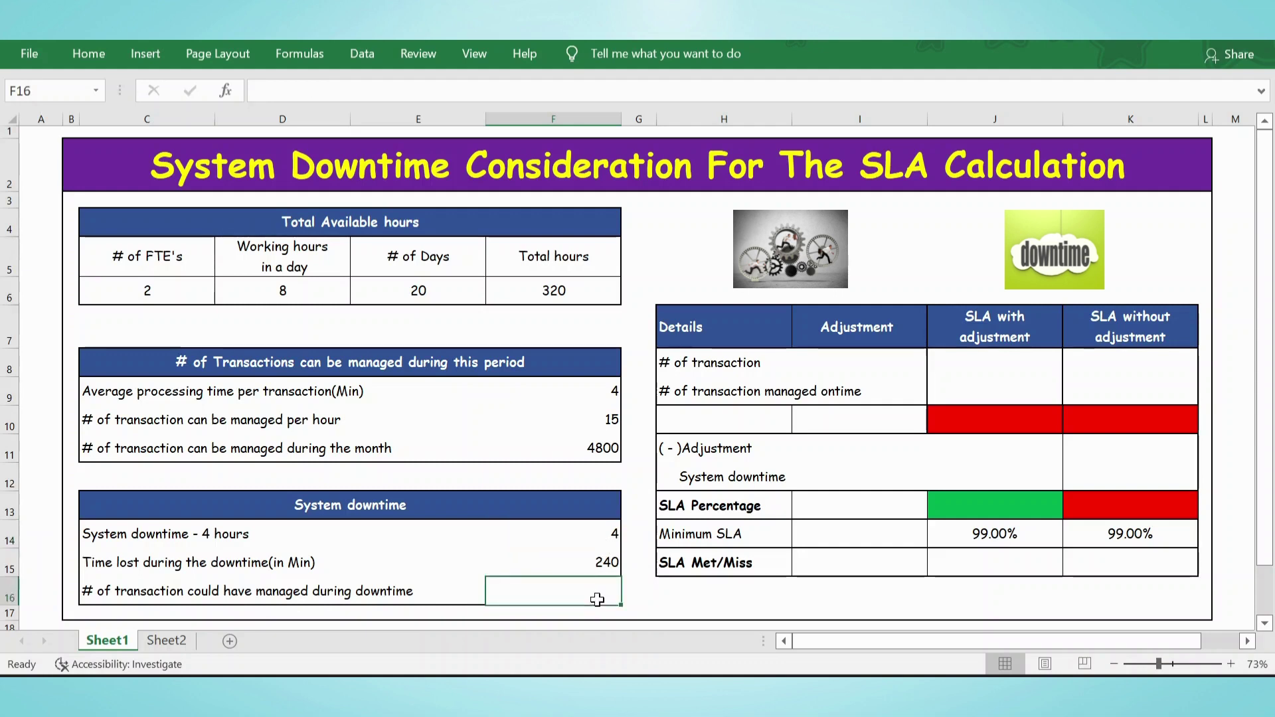
{"action": "type", "text": "="}
{"action": "key", "text": "Up"}
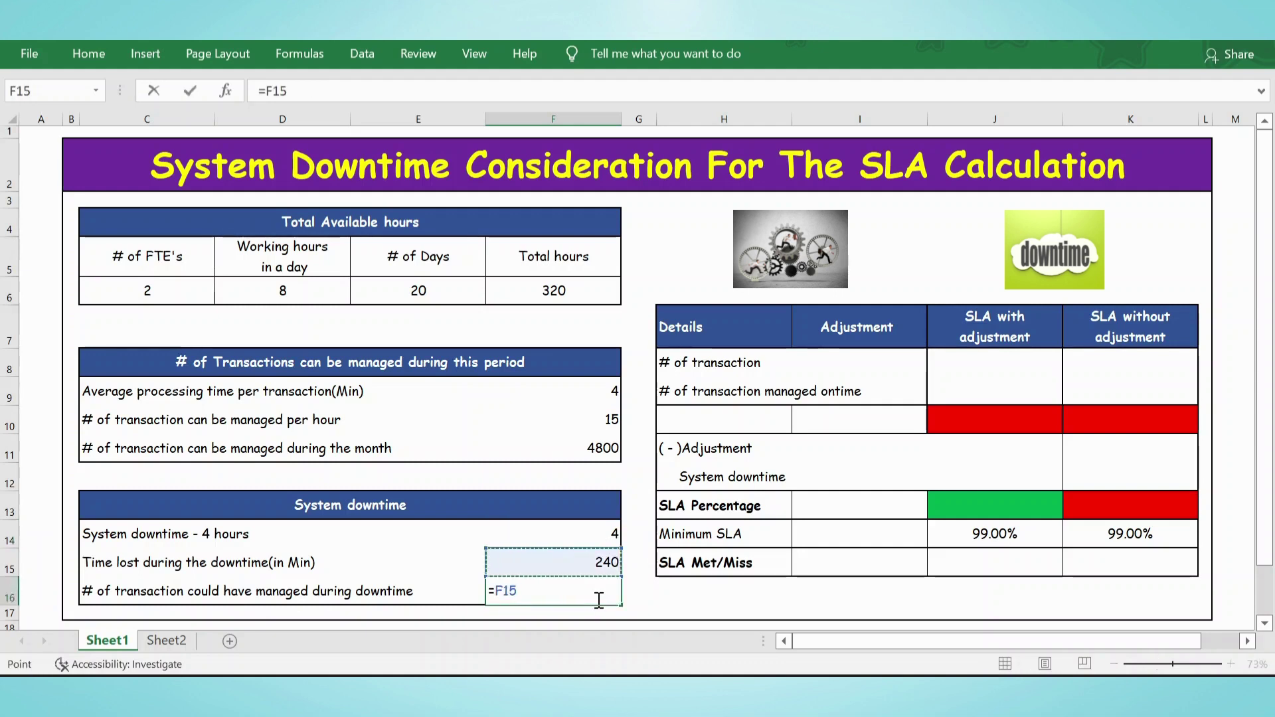
{"action": "type", "text": "/"}
{"action": "key", "text": "Up"}
{"action": "key", "text": "Up"}
{"action": "key", "text": "Return"}
{"action": "left_click", "coordinate": [604, 596]}
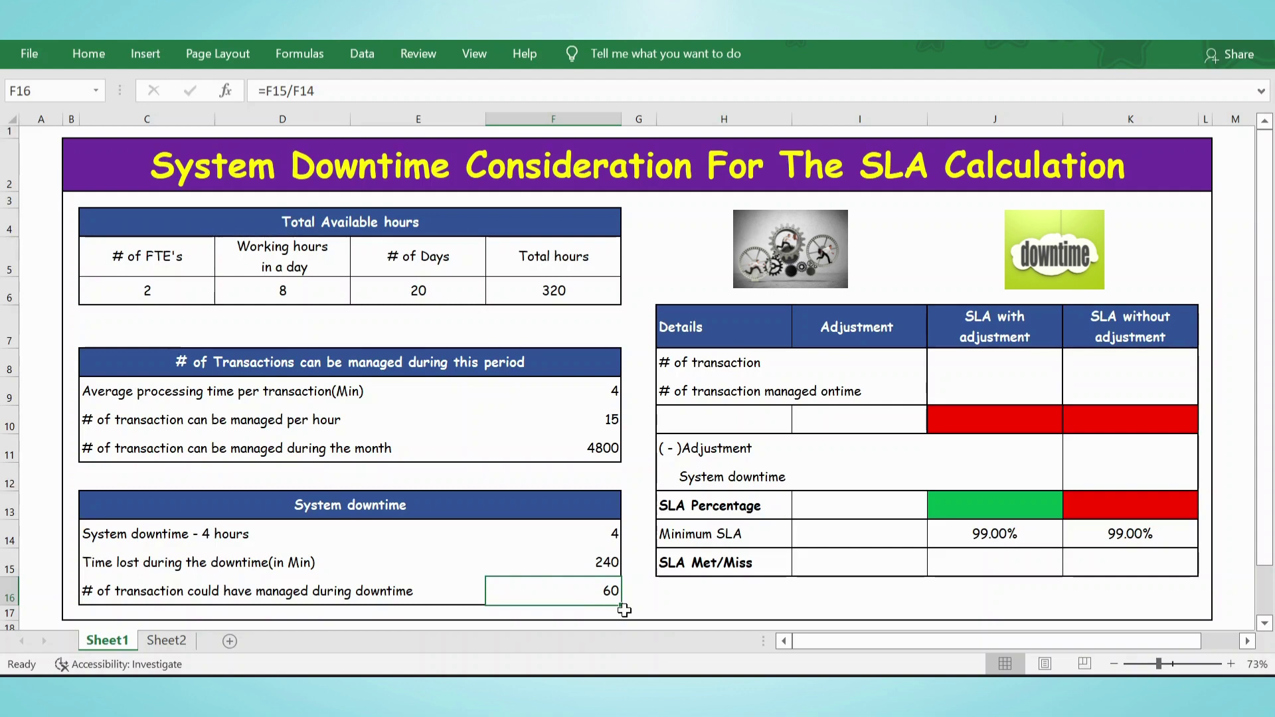
{"action": "left_click", "coordinate": [991, 366]}
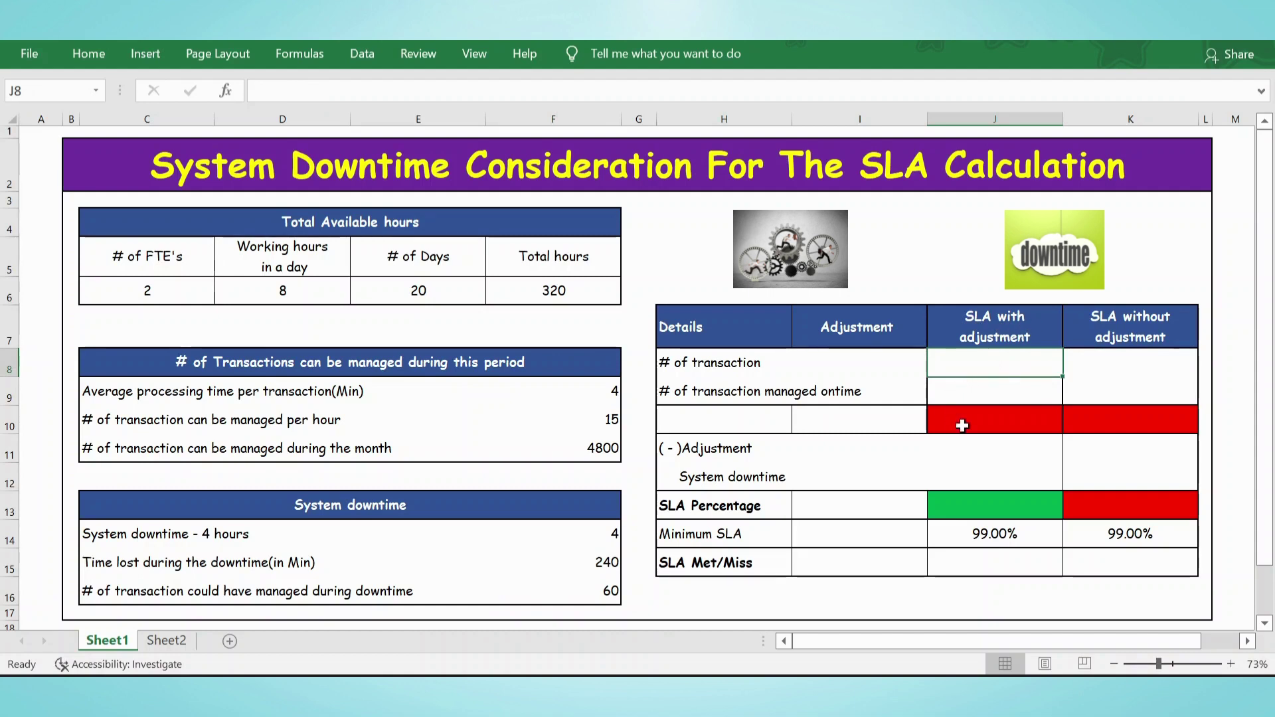
Type 4800 in J8 and copy it into K8
{"action": "type", "text": "4800"}
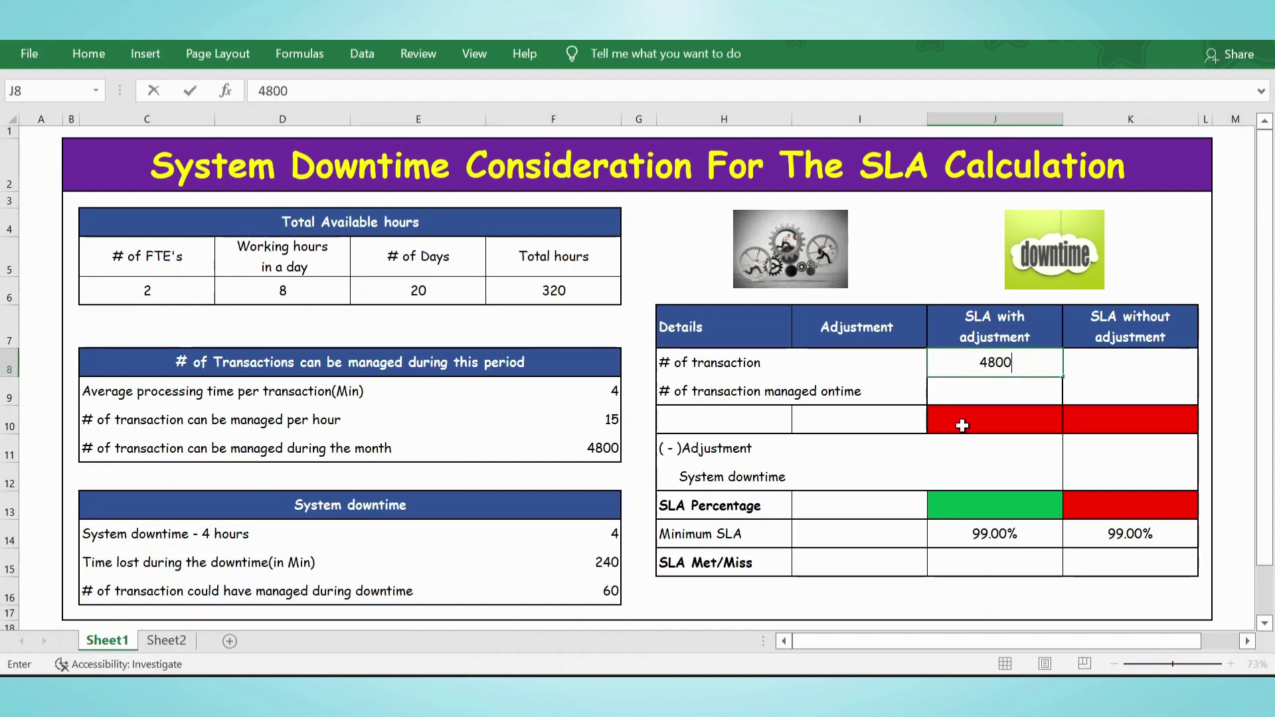
{"action": "key", "text": "Return"}
{"action": "key", "text": "Up"}
{"action": "key", "text": "ctrl+c"}
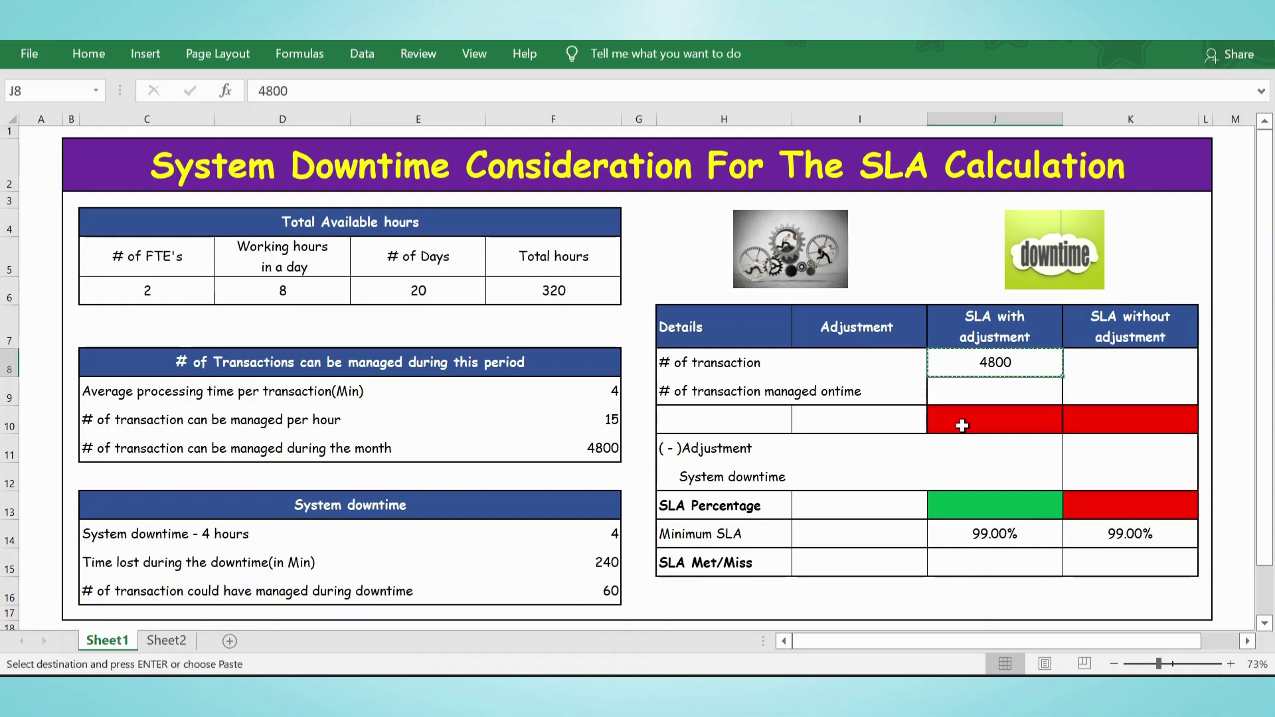
{"action": "key", "text": "Right"}
{"action": "key", "text": "ctrl+v"}
{"action": "key", "text": "Down"}
{"action": "key", "text": "Left"}
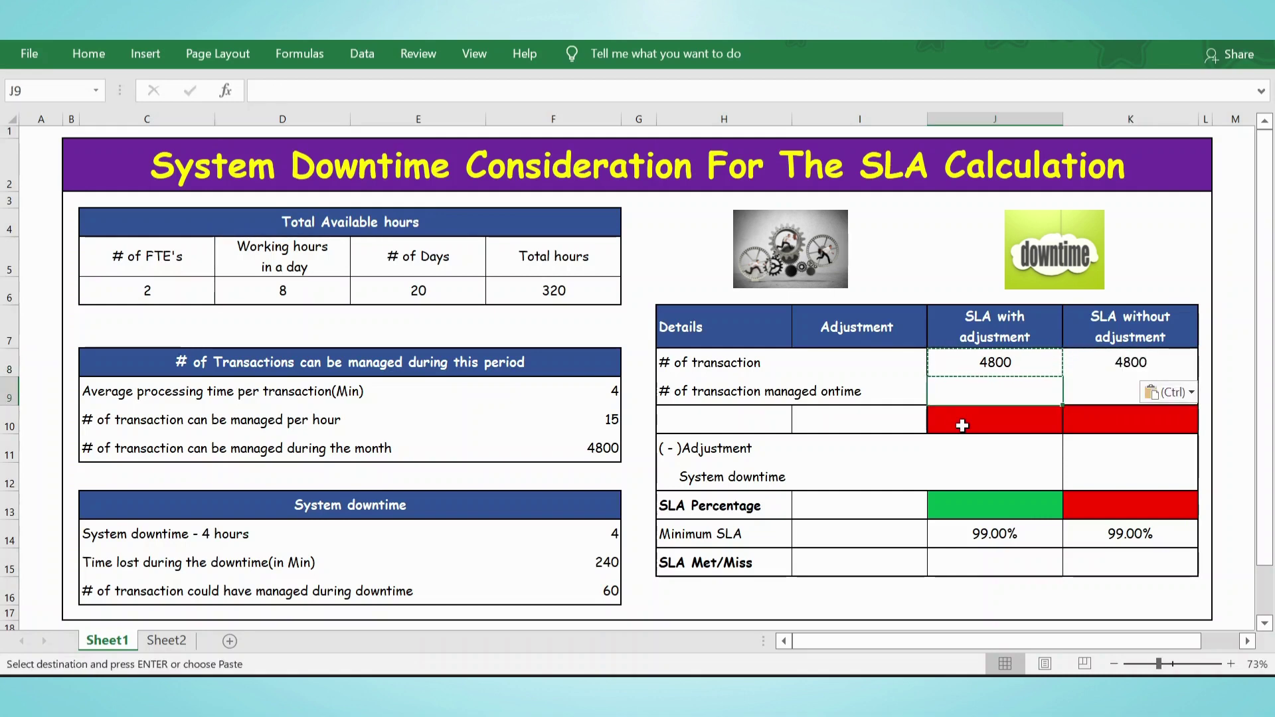
{"action": "key", "text": "Left"}
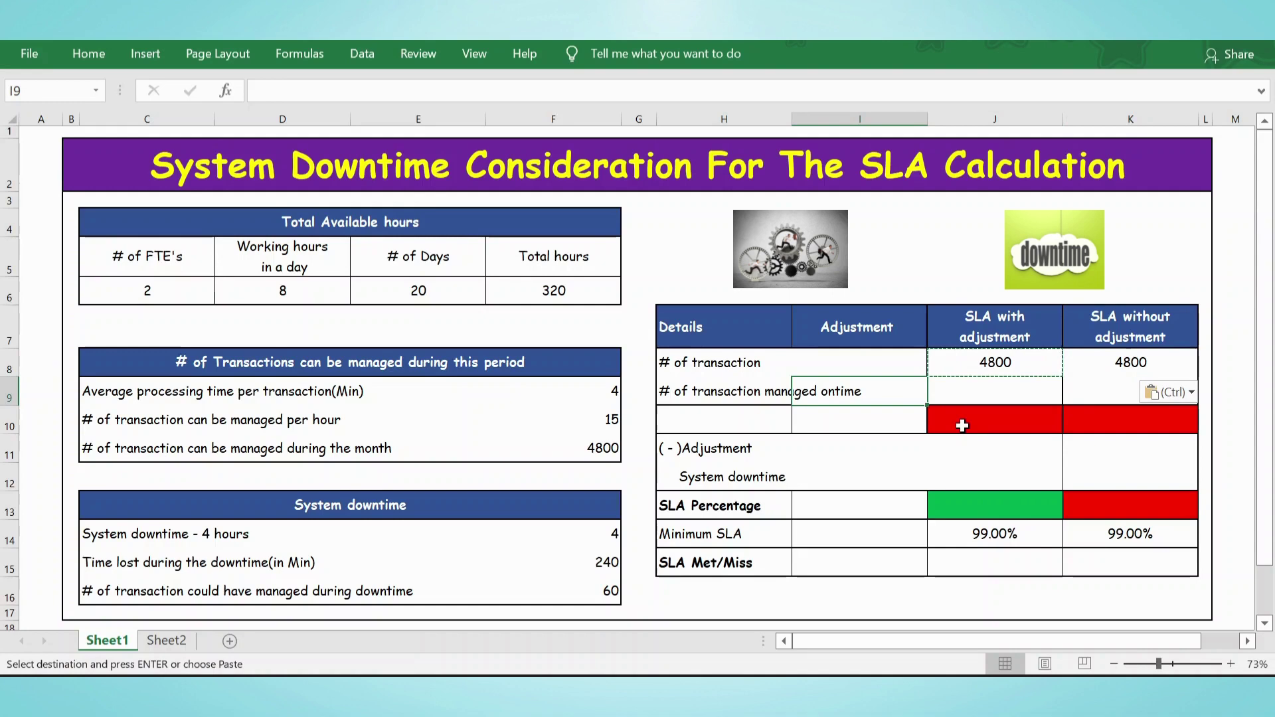
{"action": "key", "text": "Right"}
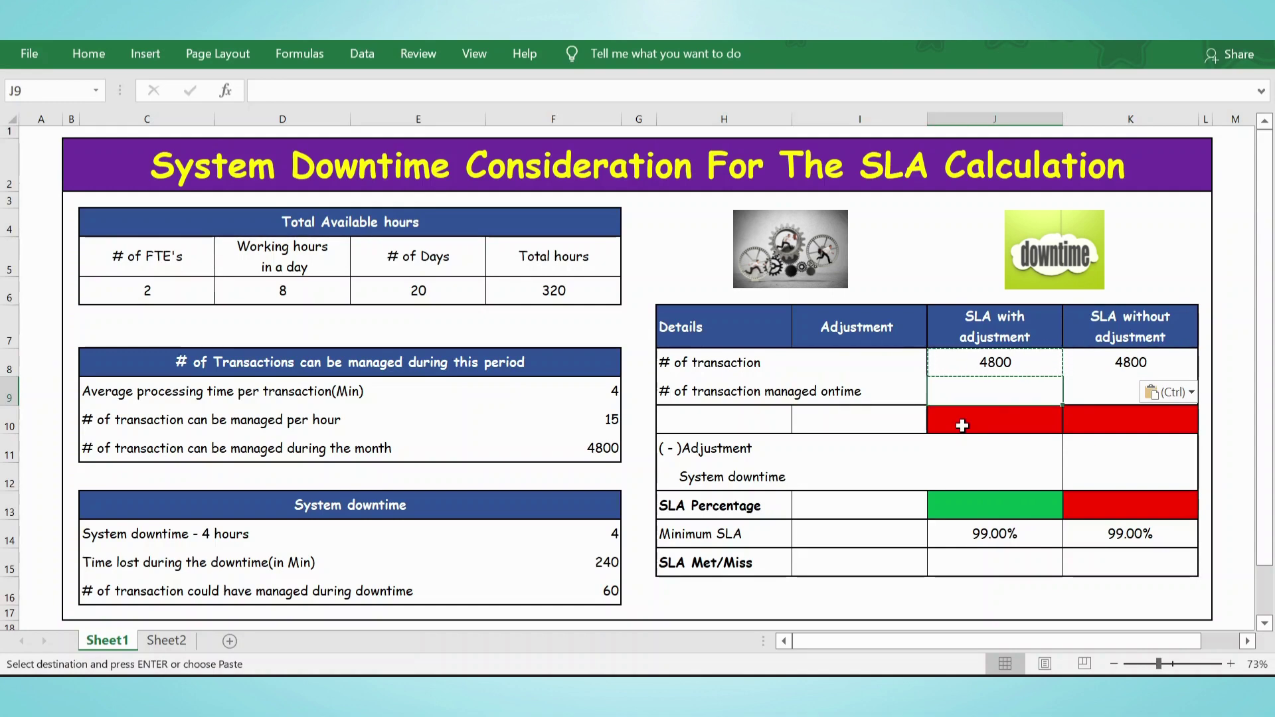
Enter 4700 on-time transactions in J9 and copy it to K9
{"action": "type", "text": "4700"}
{"action": "key", "text": "Right"}
{"action": "key", "text": "Left"}
{"action": "key", "text": "ctrl+c"}
{"action": "key", "text": "Right"}
{"action": "key", "text": "ctrl+v"}
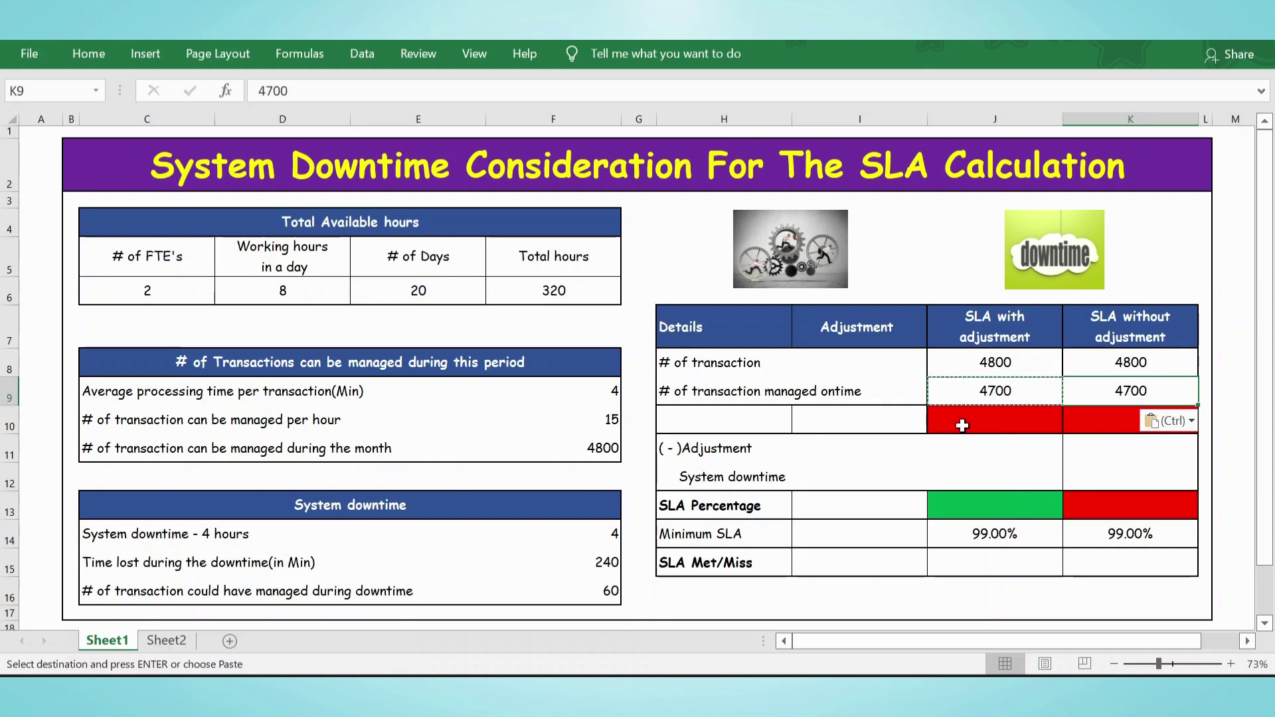
{"action": "key", "text": "Down"}
{"action": "key", "text": "Left"}
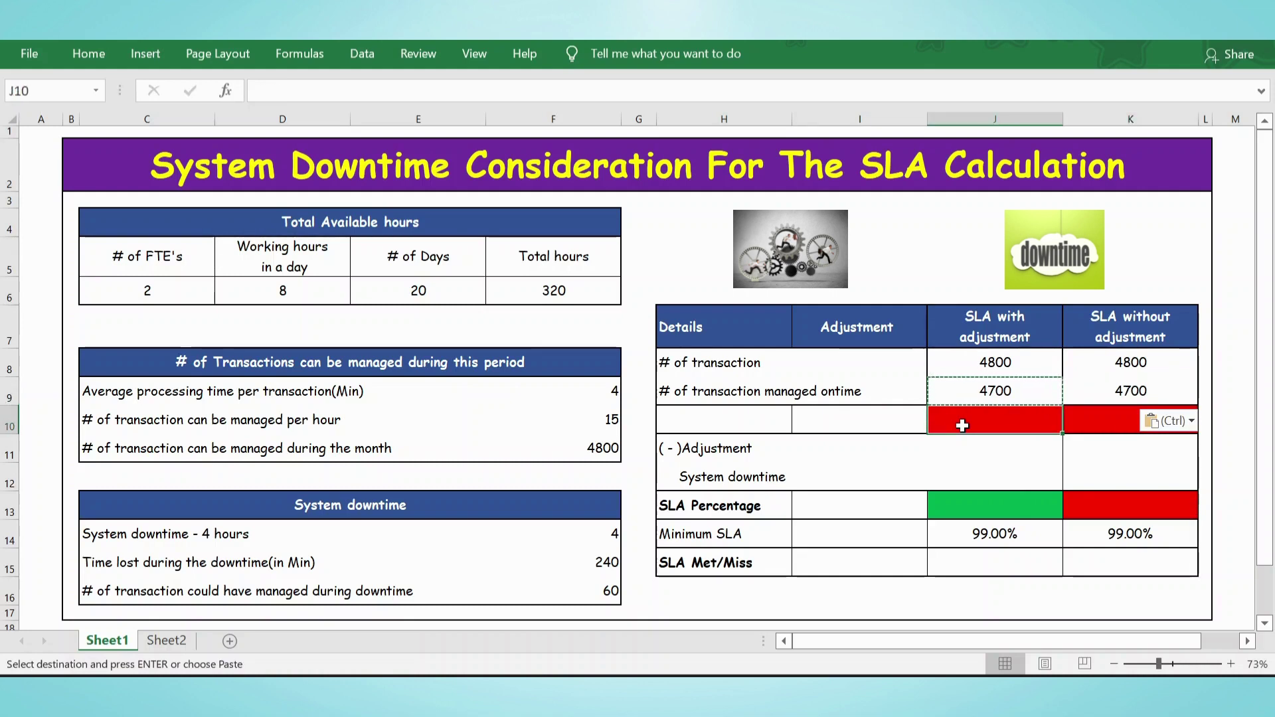
Enter =J9/J8 in J10 for a 97.92% ratio and copy it to K10
{"action": "type", "text": "="}
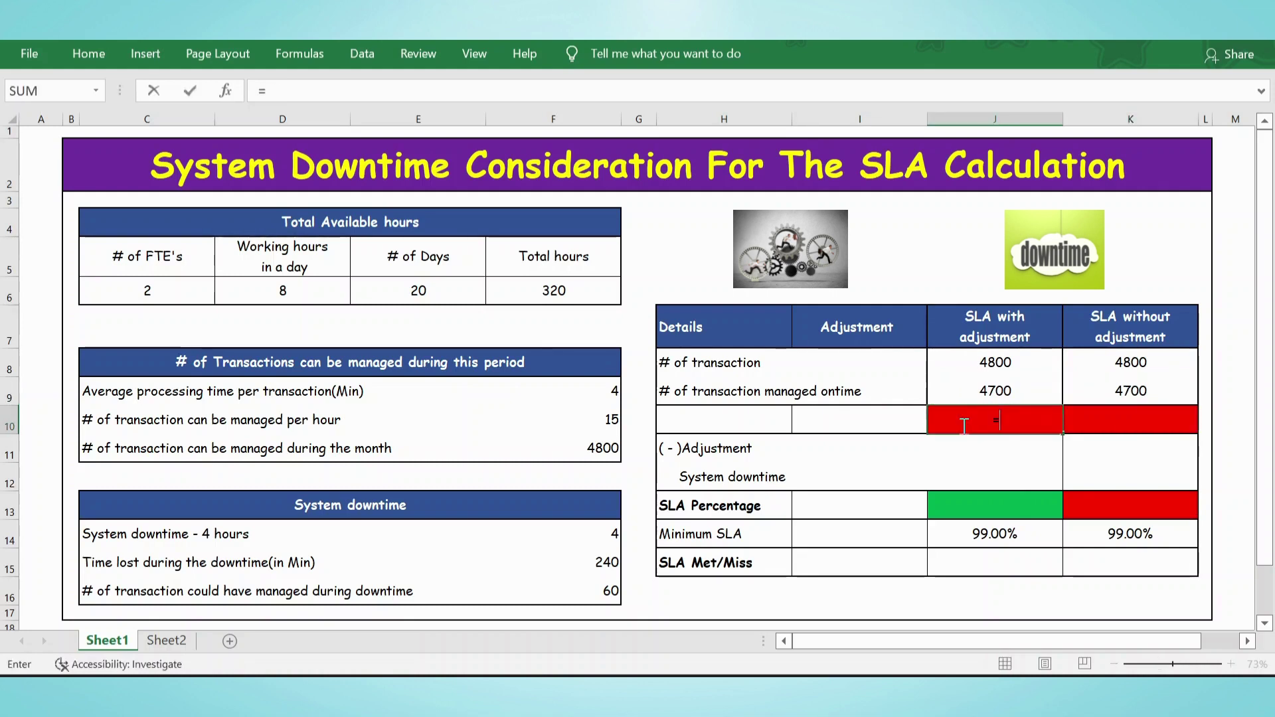
{"action": "key", "text": "Up"}
{"action": "type", "text": "/"}
{"action": "key", "text": "Up"}
{"action": "key", "text": "Up"}
{"action": "key", "text": "Return"}
{"action": "key", "text": "Up"}
{"action": "key", "text": "ctrl+c"}
{"action": "key", "text": "Right"}
{"action": "key", "text": "ctrl+v"}
{"action": "key", "text": "Escape"}
{"action": "key", "text": "Left"}
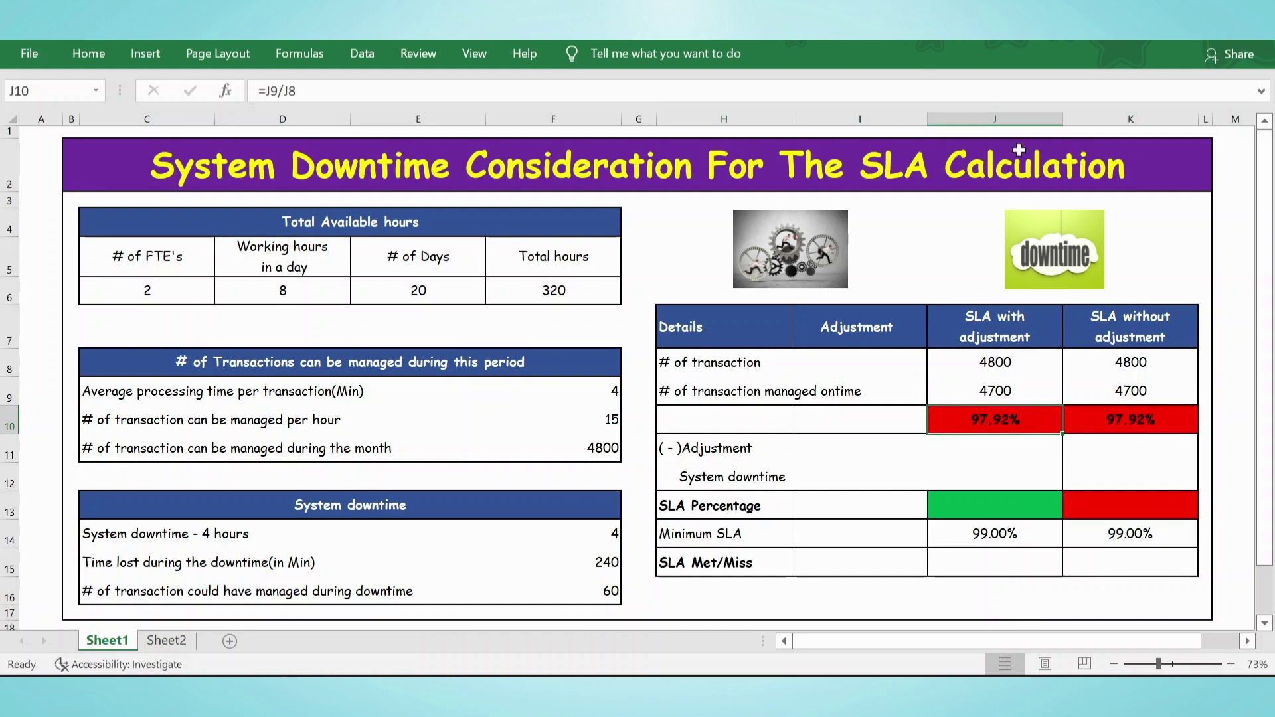
{"action": "left_click", "coordinate": [1003, 118]}
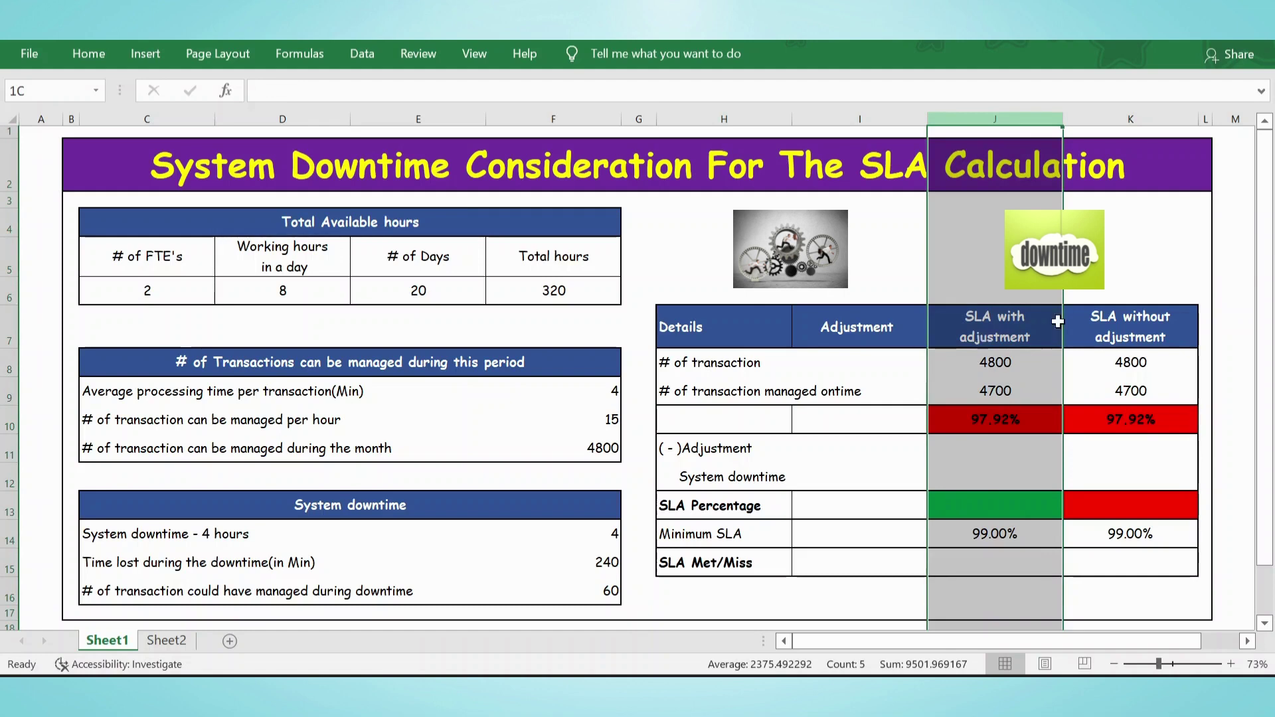
Select columns J and K, then review the downtime adjustment row and 60-transaction value
{"action": "left_click_drag", "start_coordinate": [1027, 330], "coordinate": [1123, 126]}
{"action": "left_click", "coordinate": [1122, 119]}
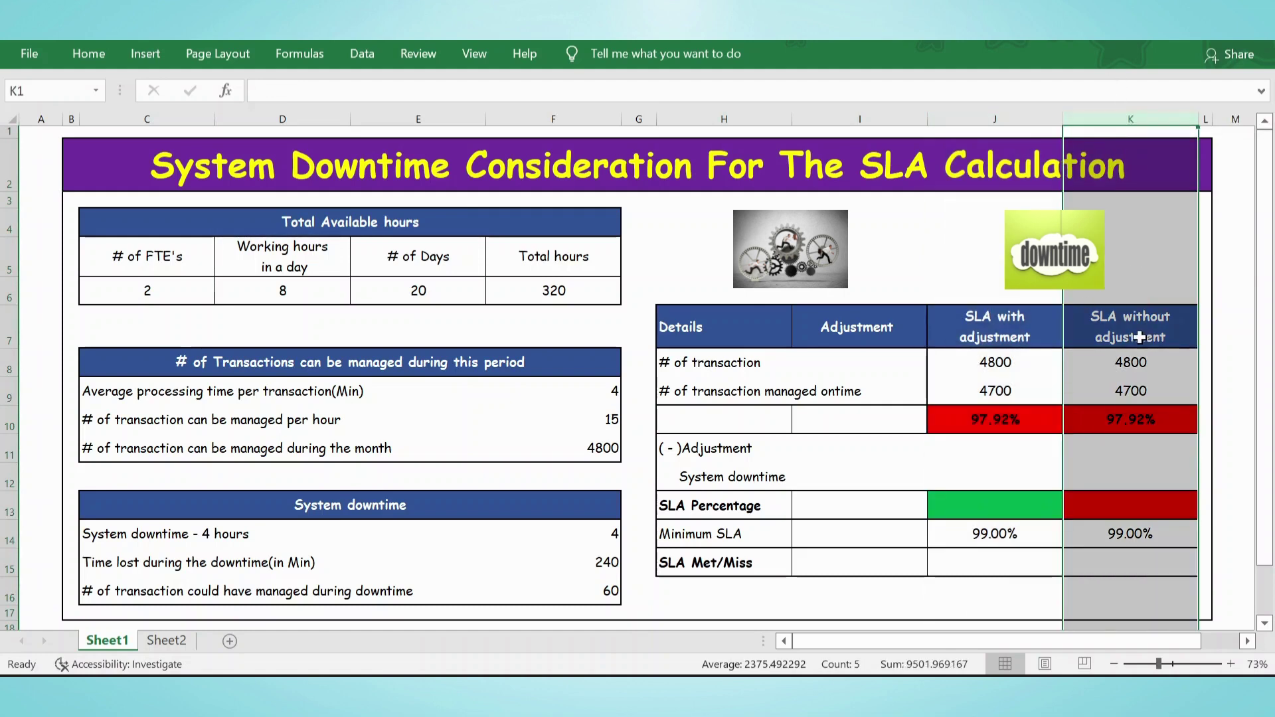
{"action": "left_click", "coordinate": [1010, 519]}
{"action": "left_click", "coordinate": [701, 478]}
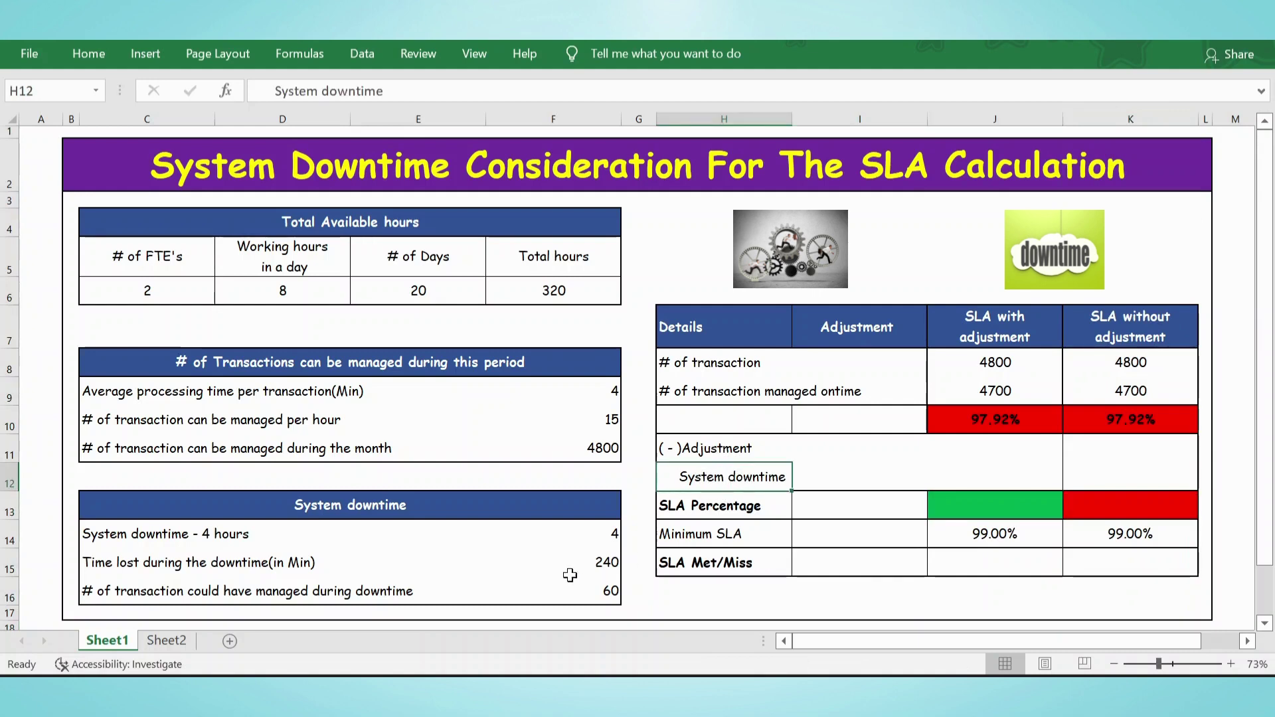
{"action": "left_click", "coordinate": [588, 596]}
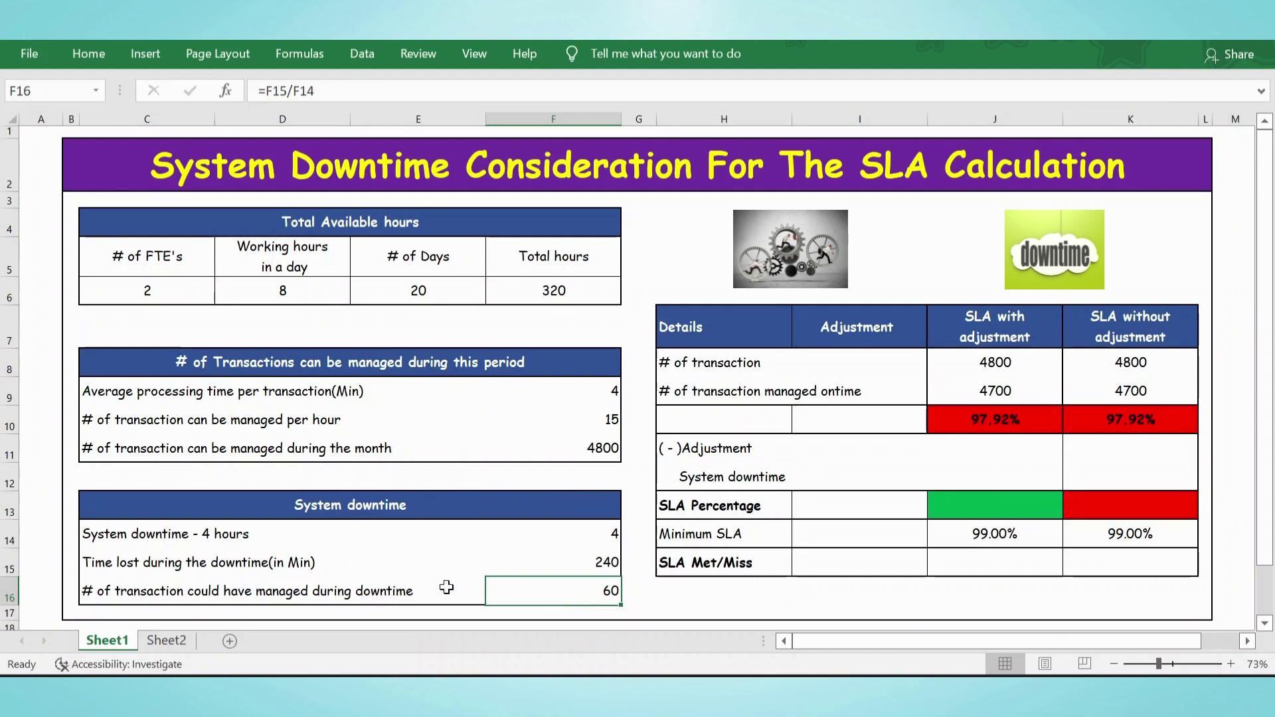
Enter 60 transactions as the System downtime adjustment
{"action": "left_click", "coordinate": [899, 477]}
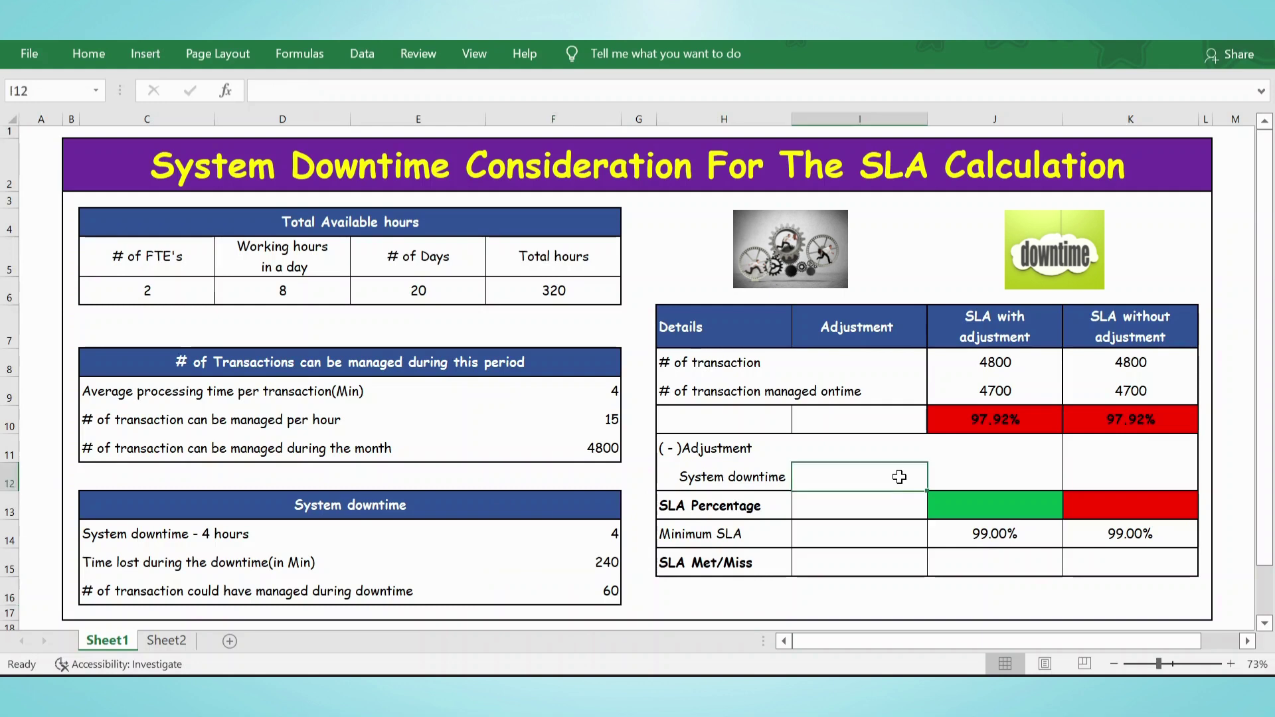
{"action": "type", "text": "60"}
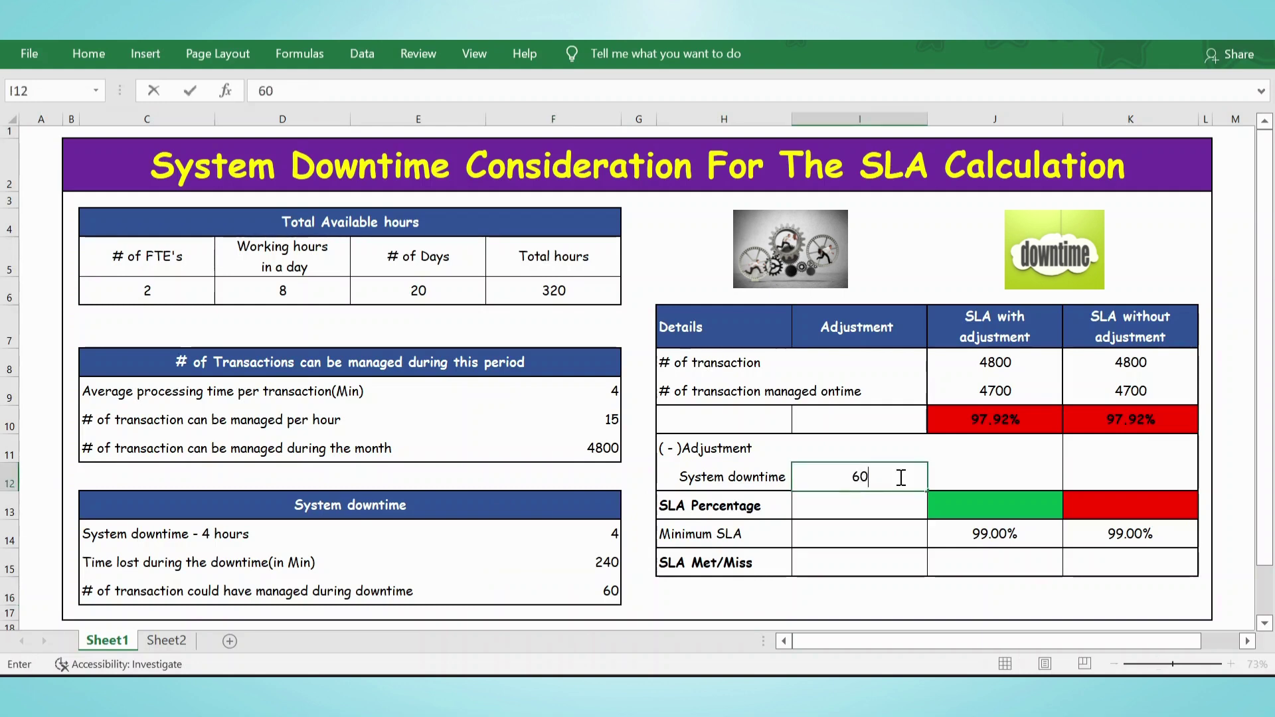
{"action": "key", "text": "Tab"}
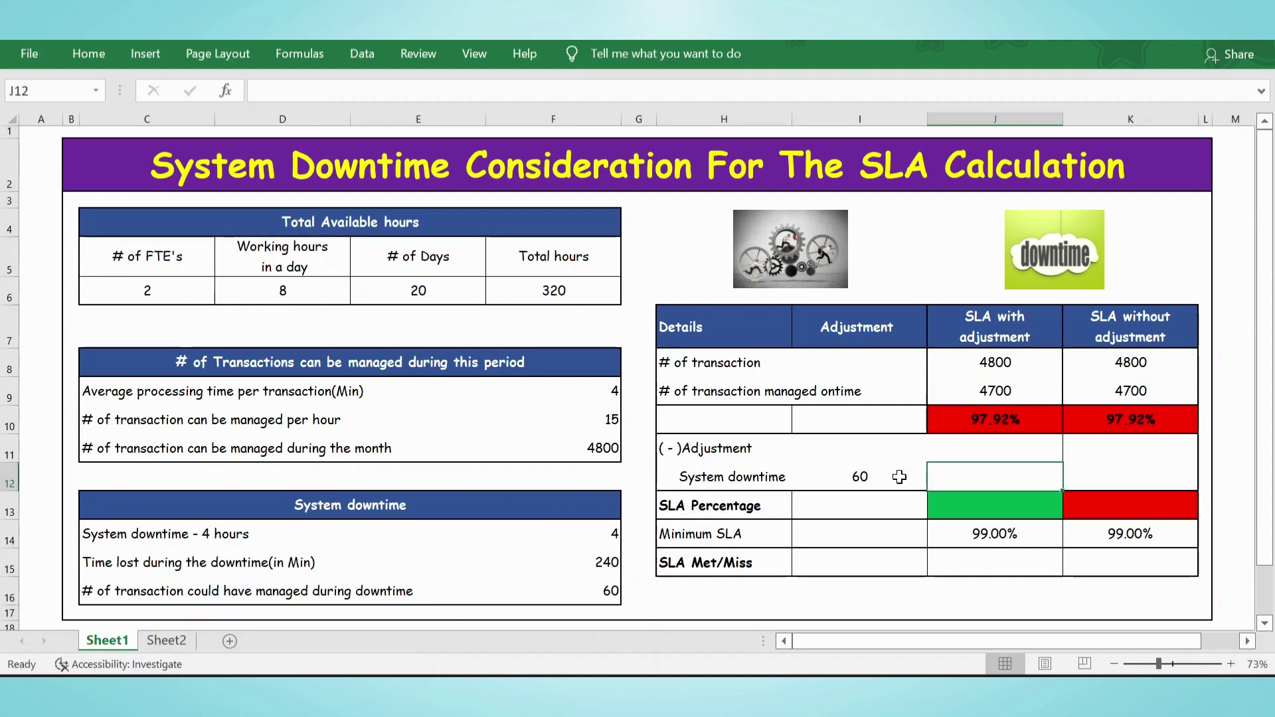
{"action": "left_click", "coordinate": [993, 392]}
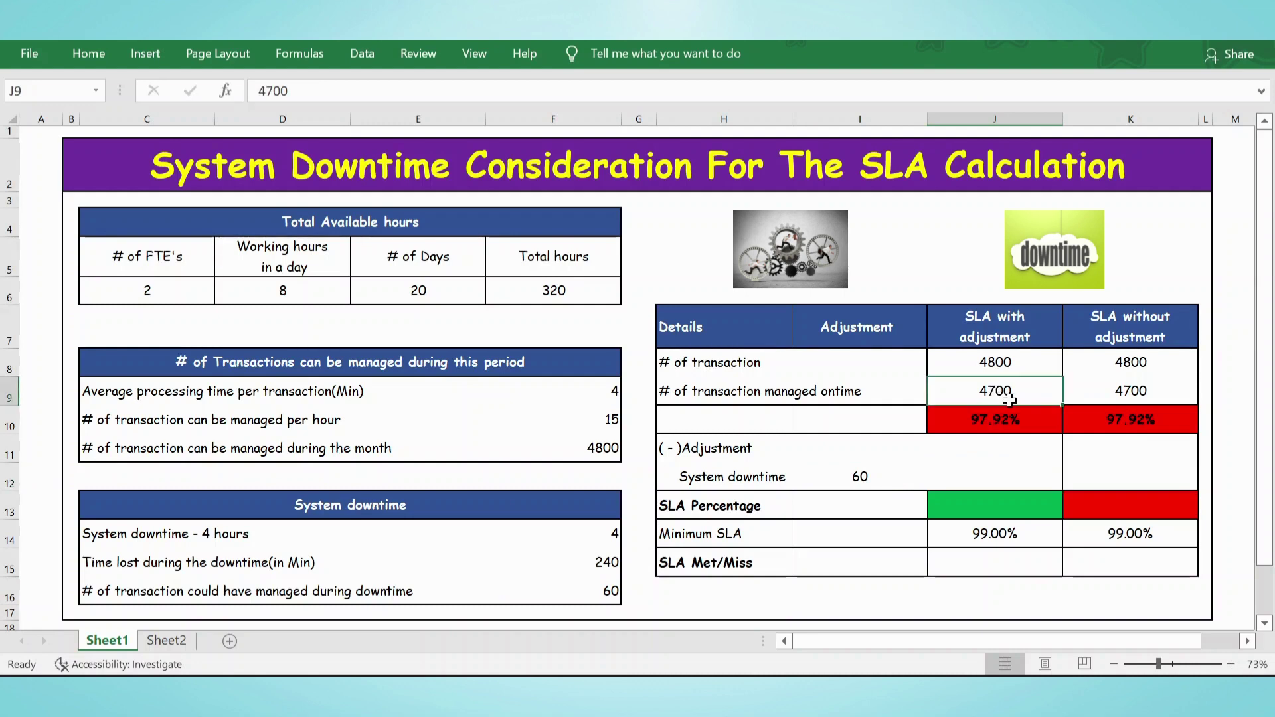
{"action": "left_click", "coordinate": [863, 482]}
{"action": "left_click", "coordinate": [989, 488]}
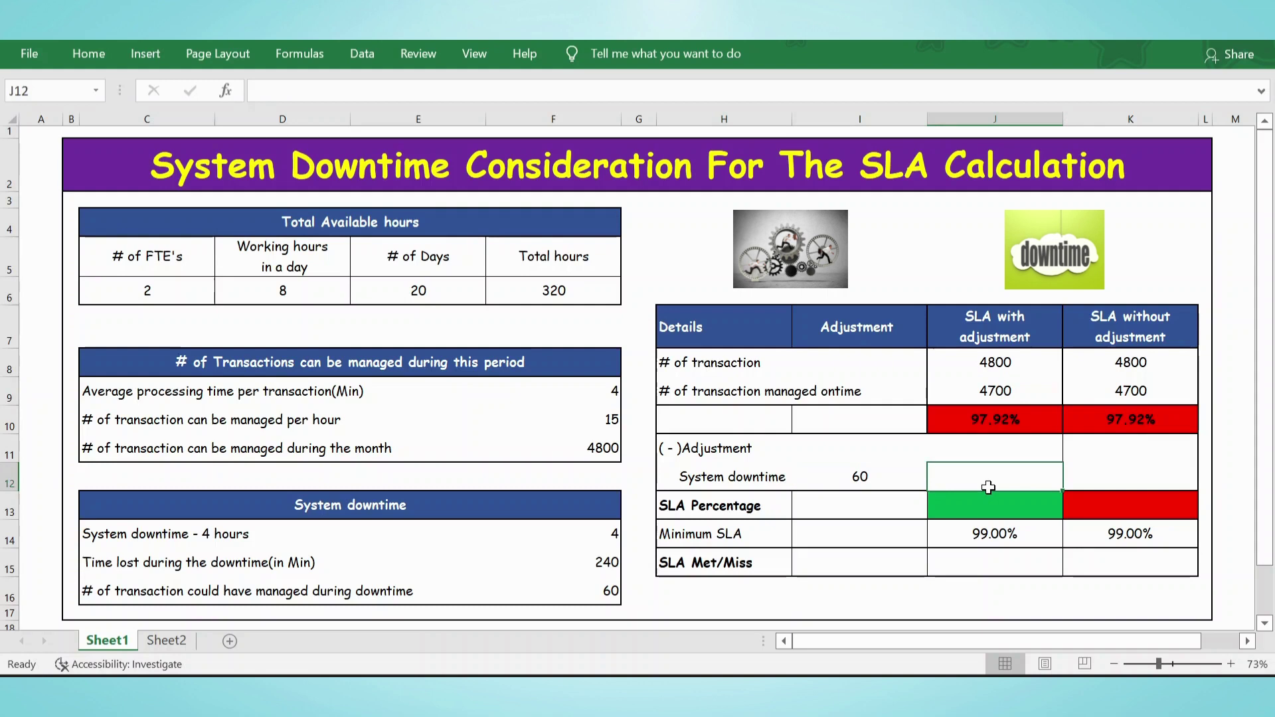
Enter =J9+I12 in J12, giving 4760 adjusted on-time transactions
{"action": "type", "text": "-"}
{"action": "key", "text": "BackSpace"}
{"action": "type", "text": "="}
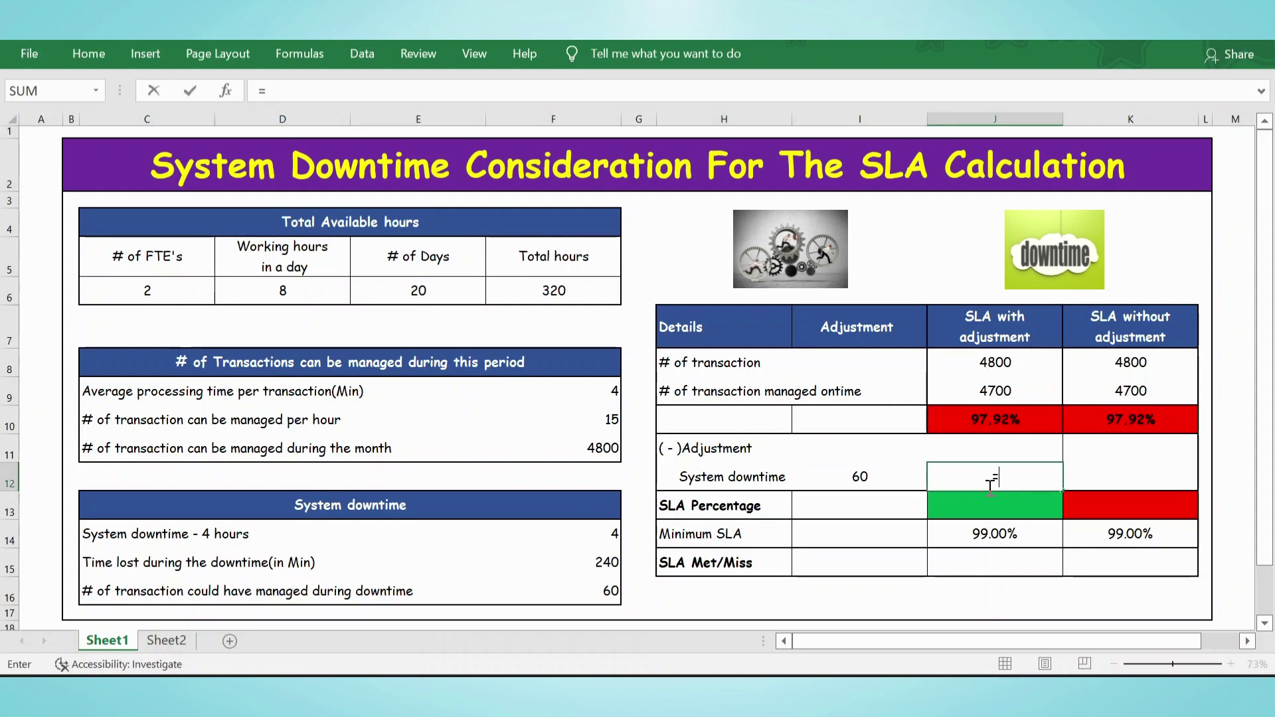
{"action": "left_click", "coordinate": [980, 394]}
{"action": "type", "text": "+"}
{"action": "left_click", "coordinate": [847, 483]}
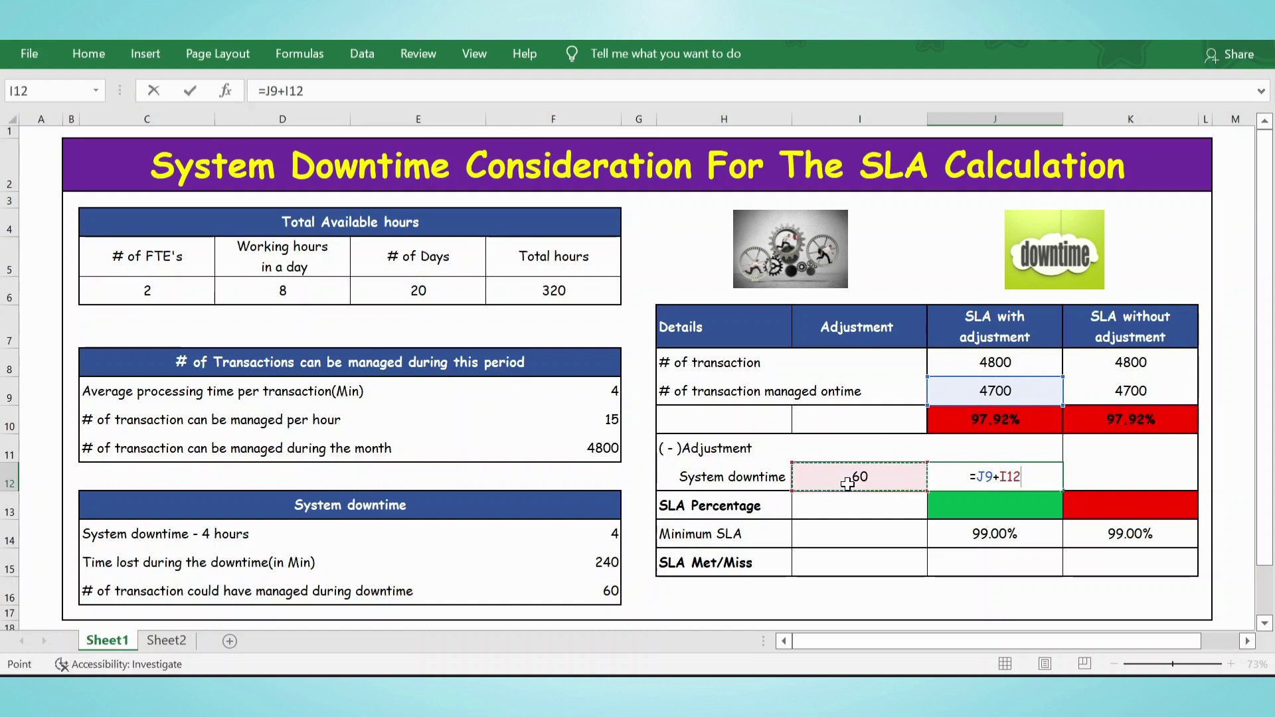
{"action": "key", "text": "Return"}
{"action": "left_click", "coordinate": [980, 477]}
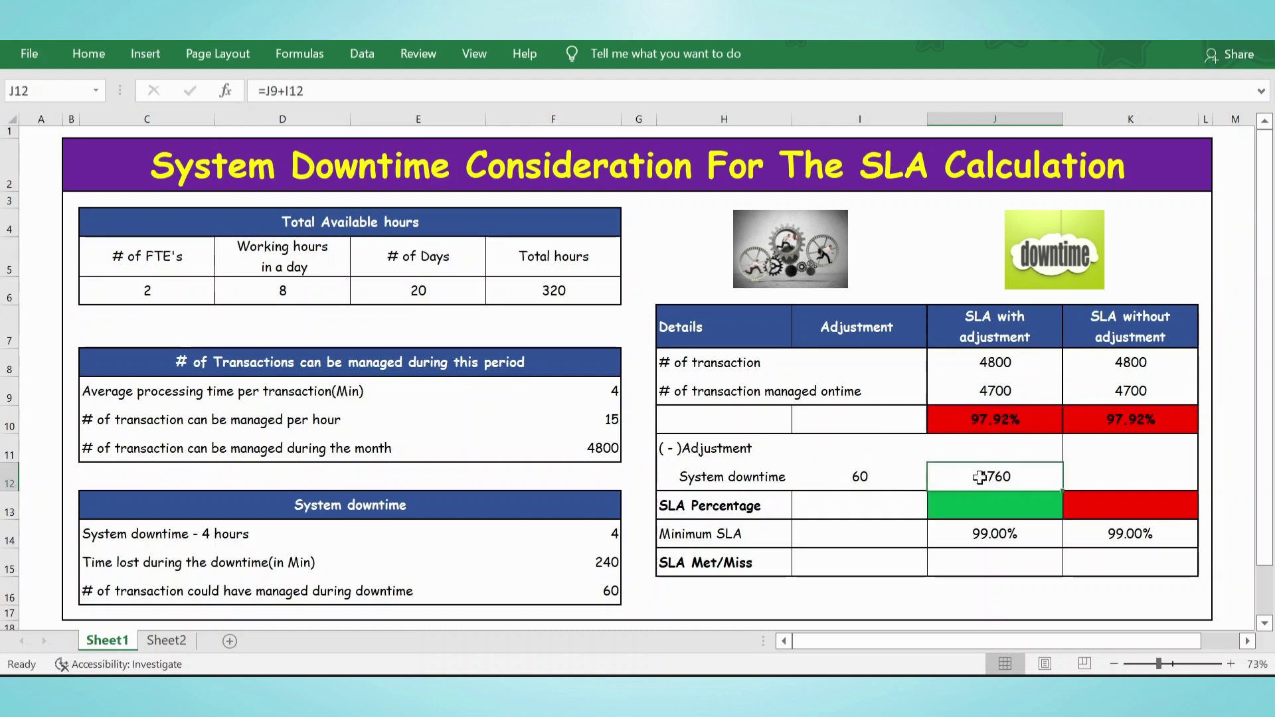
Enter =J12/J8 in J13 for a 99.17% SLA with adjustment
{"action": "left_click", "coordinate": [981, 514]}
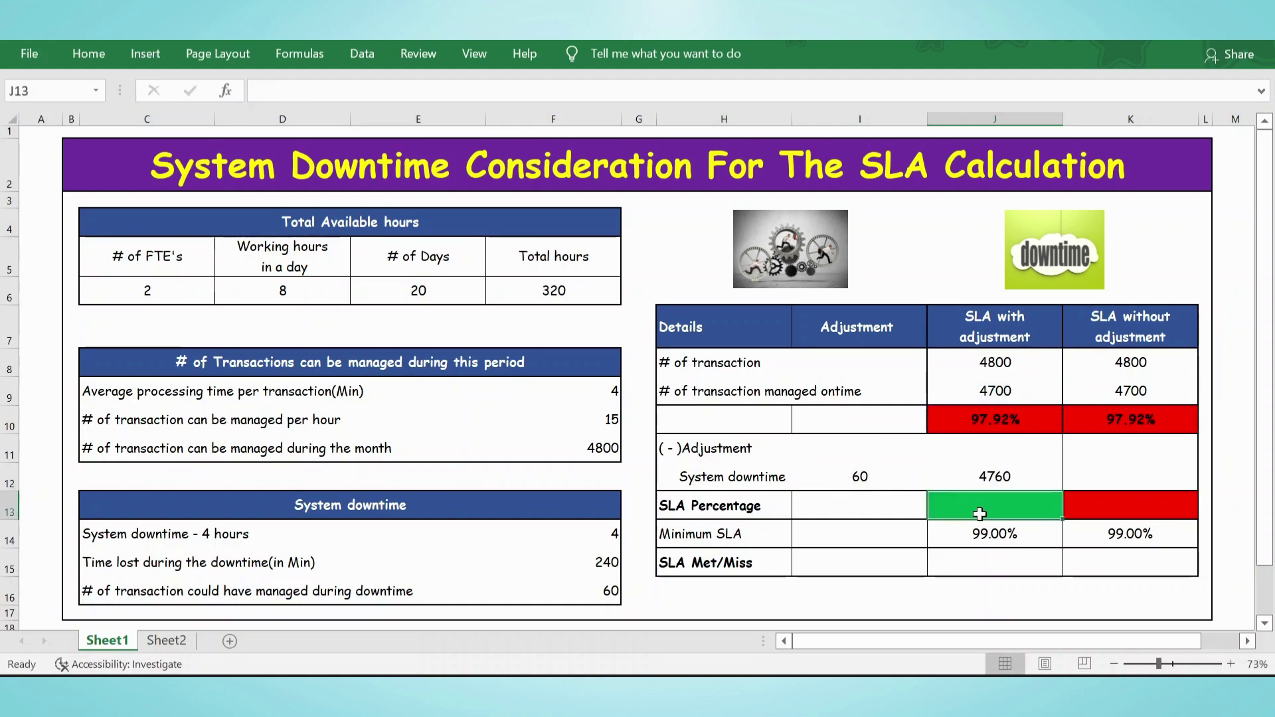
{"action": "type", "text": "="}
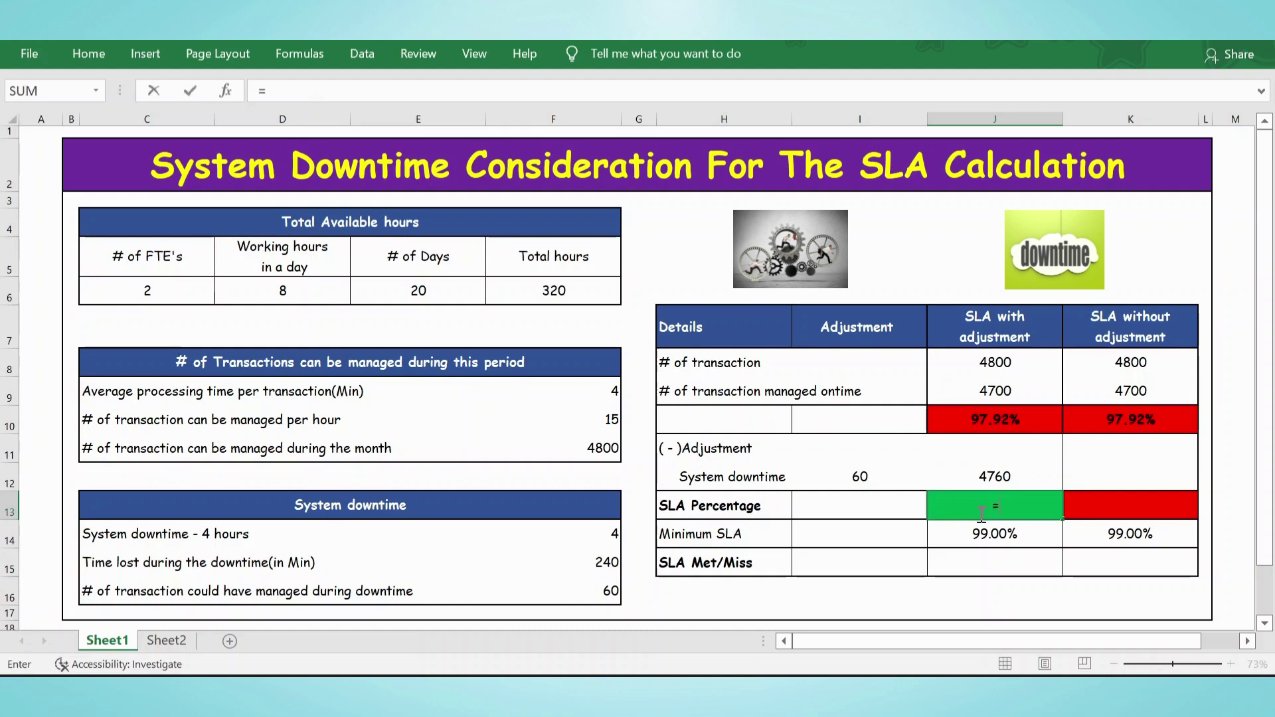
{"action": "key", "text": "Up"}
{"action": "type", "text": "/"}
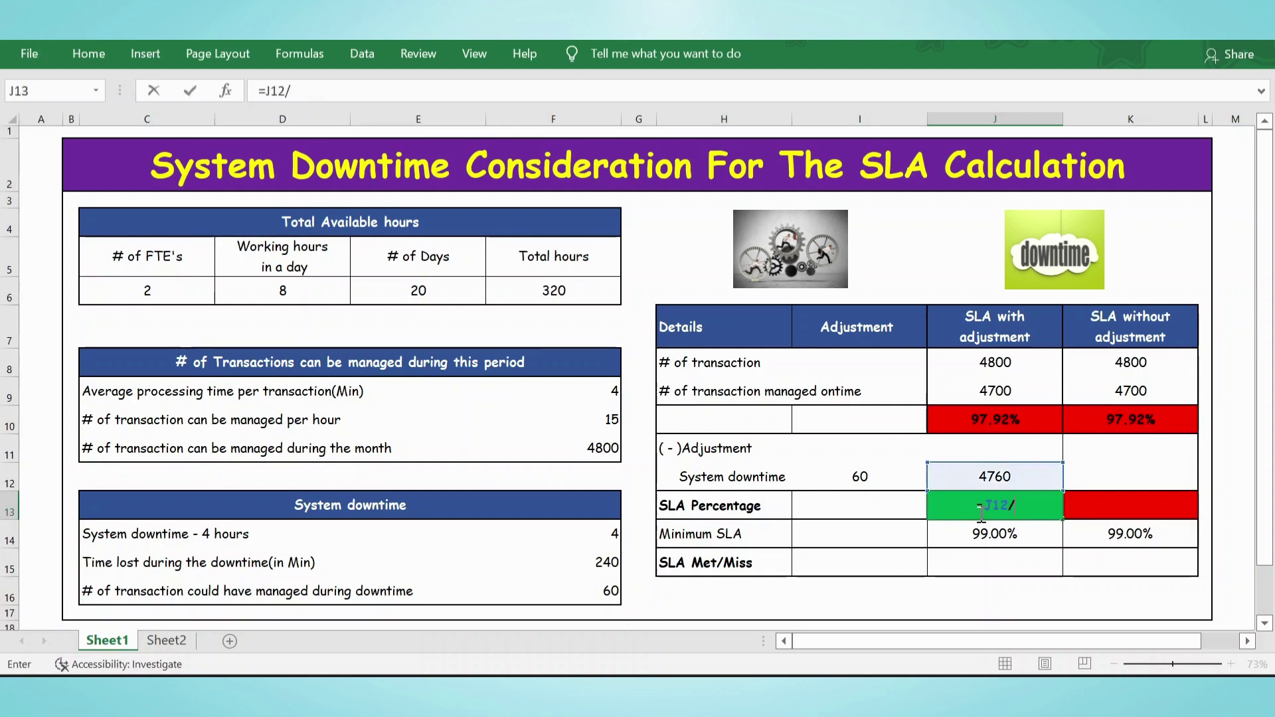
{"action": "key", "text": "Up"}
{"action": "key", "text": "Up"}
{"action": "key", "text": "Up"}
{"action": "key", "text": "Up"}
{"action": "key", "text": "Up"}
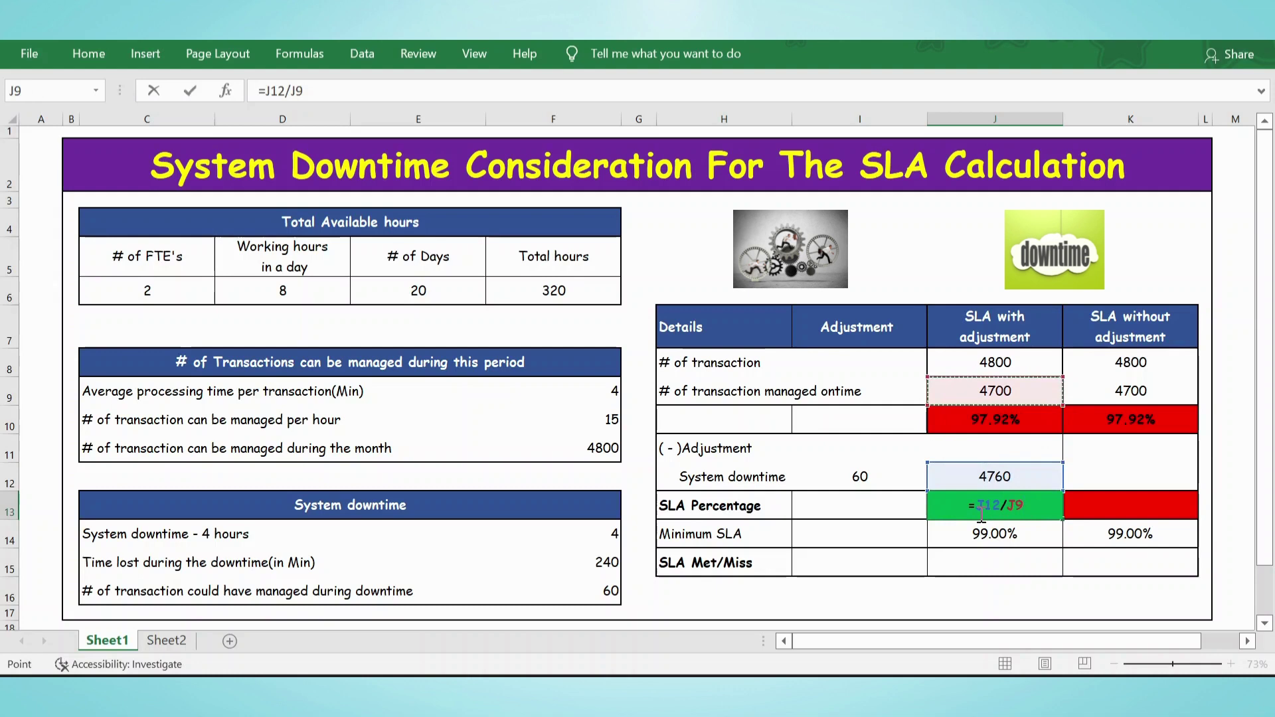
{"action": "key", "text": "Return"}
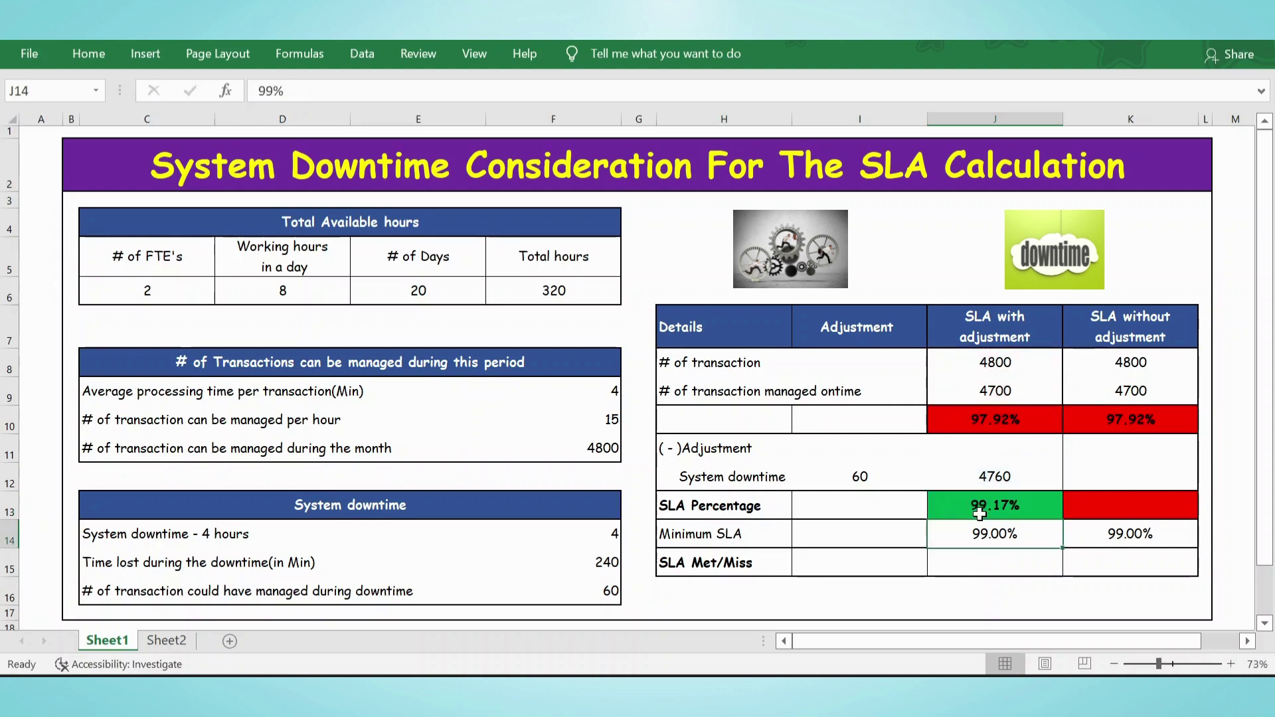
{"action": "left_click", "coordinate": [1007, 512]}
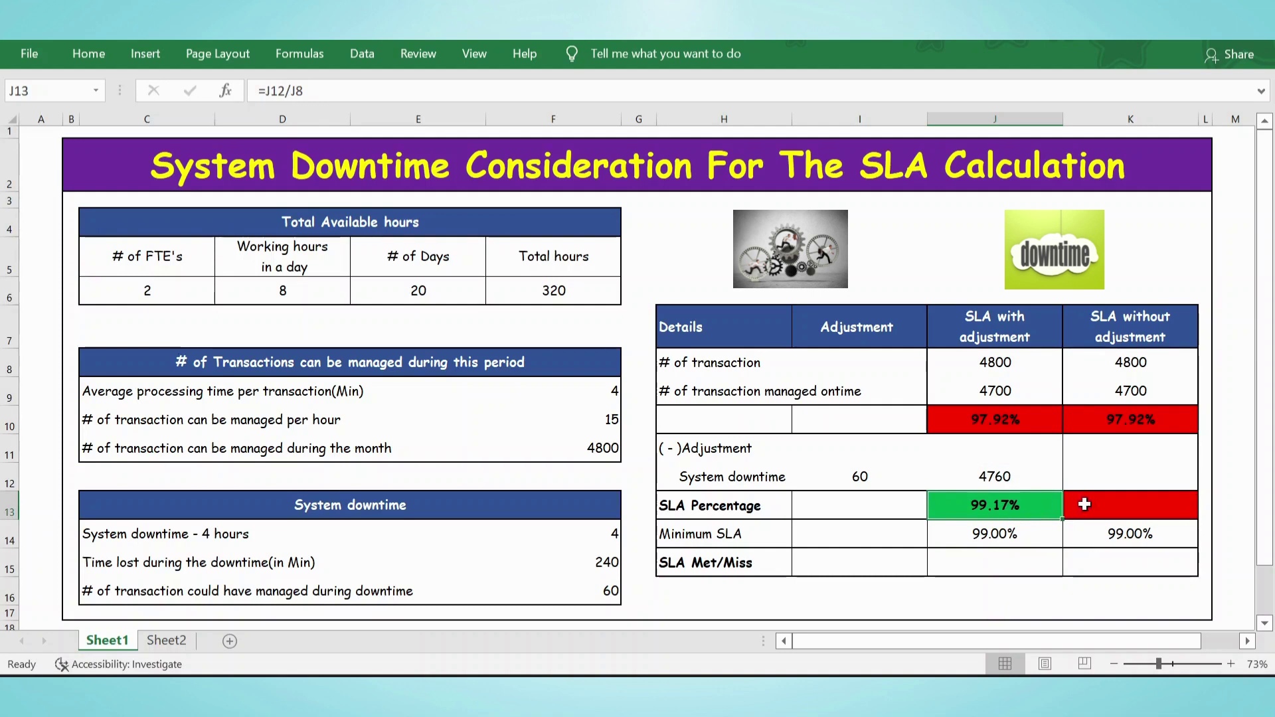
Enter =K9/K8 in K13 for 97.92% without adjustment and compare against the 99.00% minimum
{"action": "left_click", "coordinate": [1110, 503]}
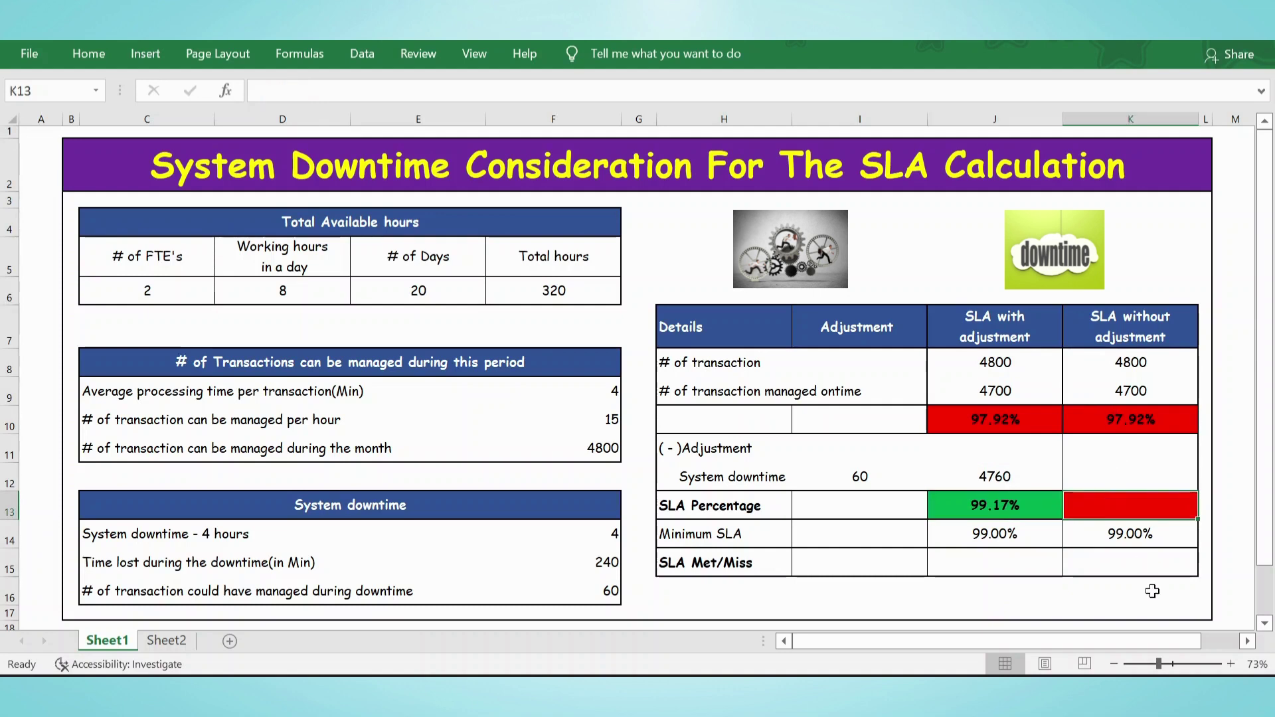
{"action": "type", "text": "="}
{"action": "key", "text": "Up"}
{"action": "key", "text": "Up"}
{"action": "key", "text": "Up"}
{"action": "key", "text": "Up"}
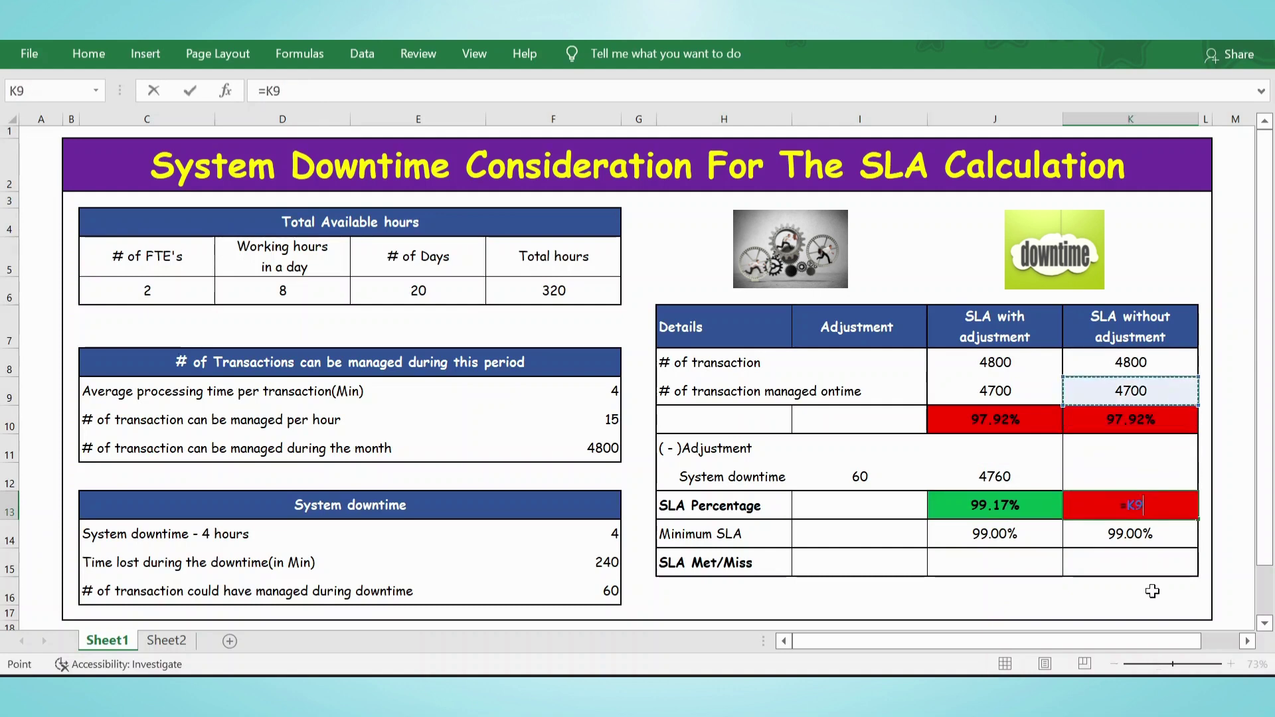
{"action": "type", "text": "/"}
{"action": "key", "text": "Up"}
{"action": "key", "text": "Up"}
{"action": "key", "text": "Up"}
{"action": "key", "text": "Up"}
{"action": "key", "text": "Up"}
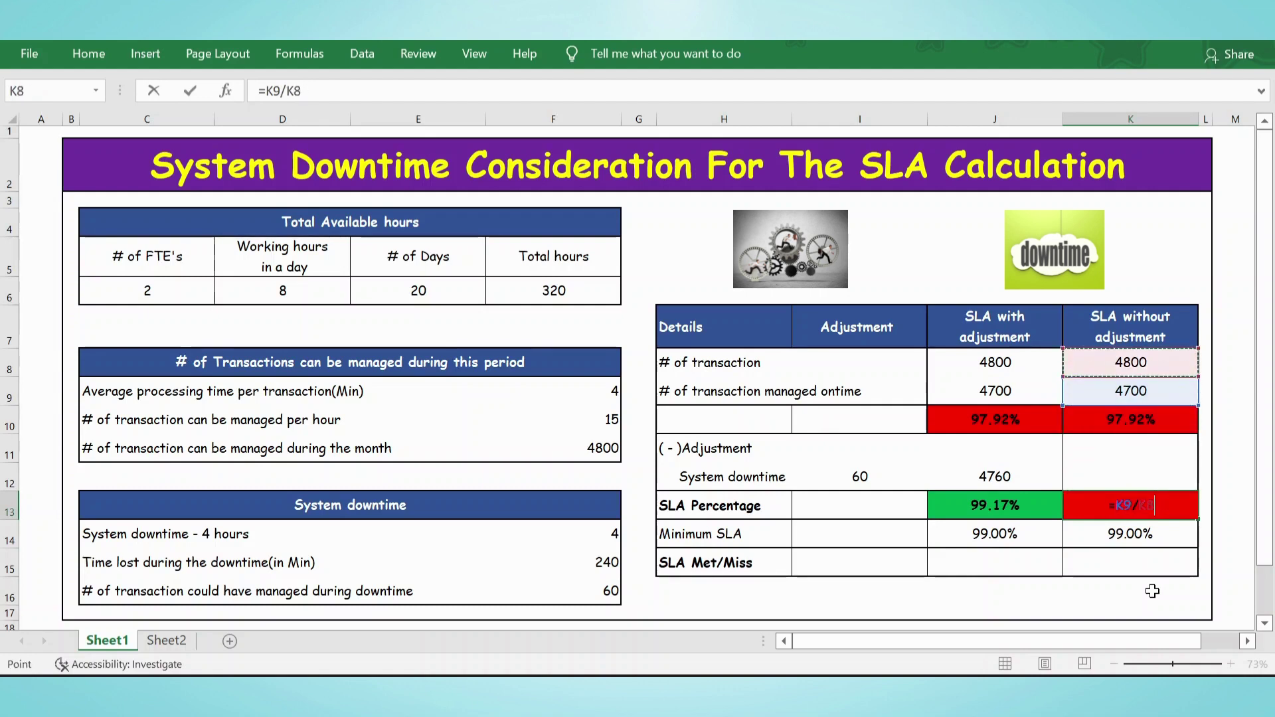
{"action": "key", "text": "Return"}
{"action": "left_click", "coordinate": [1006, 561]}
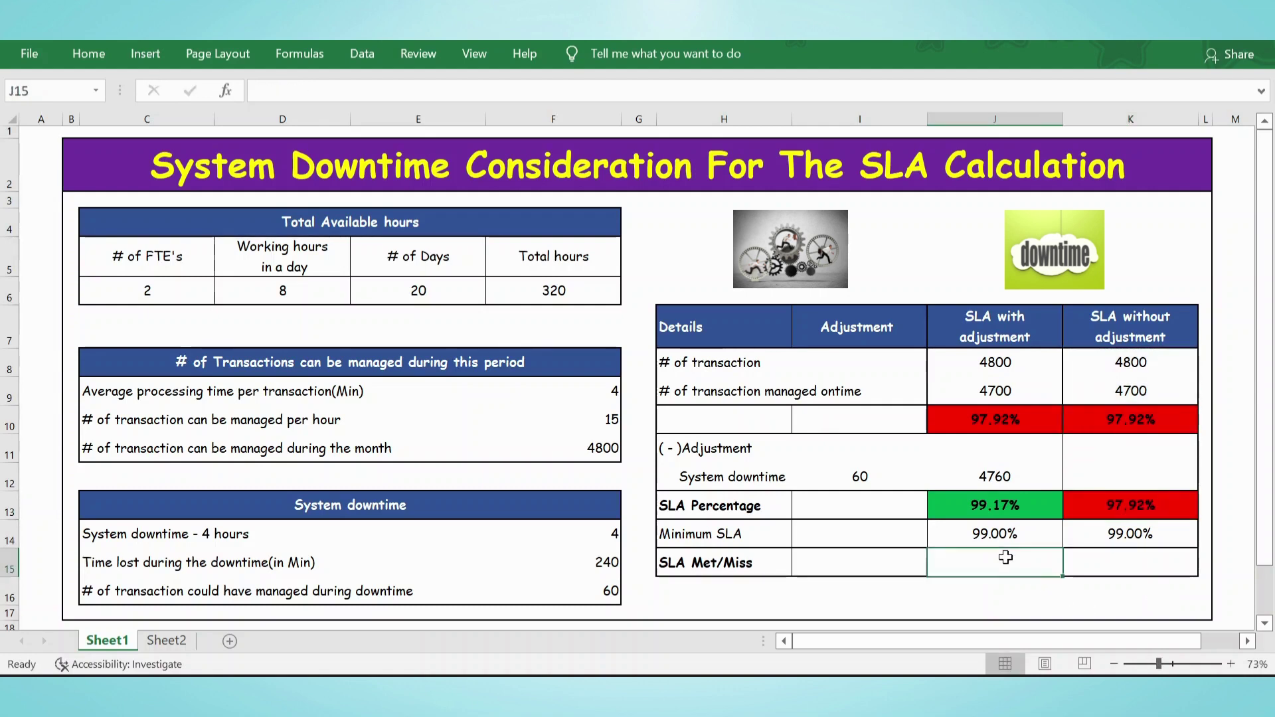
{"action": "left_click", "coordinate": [975, 505]}
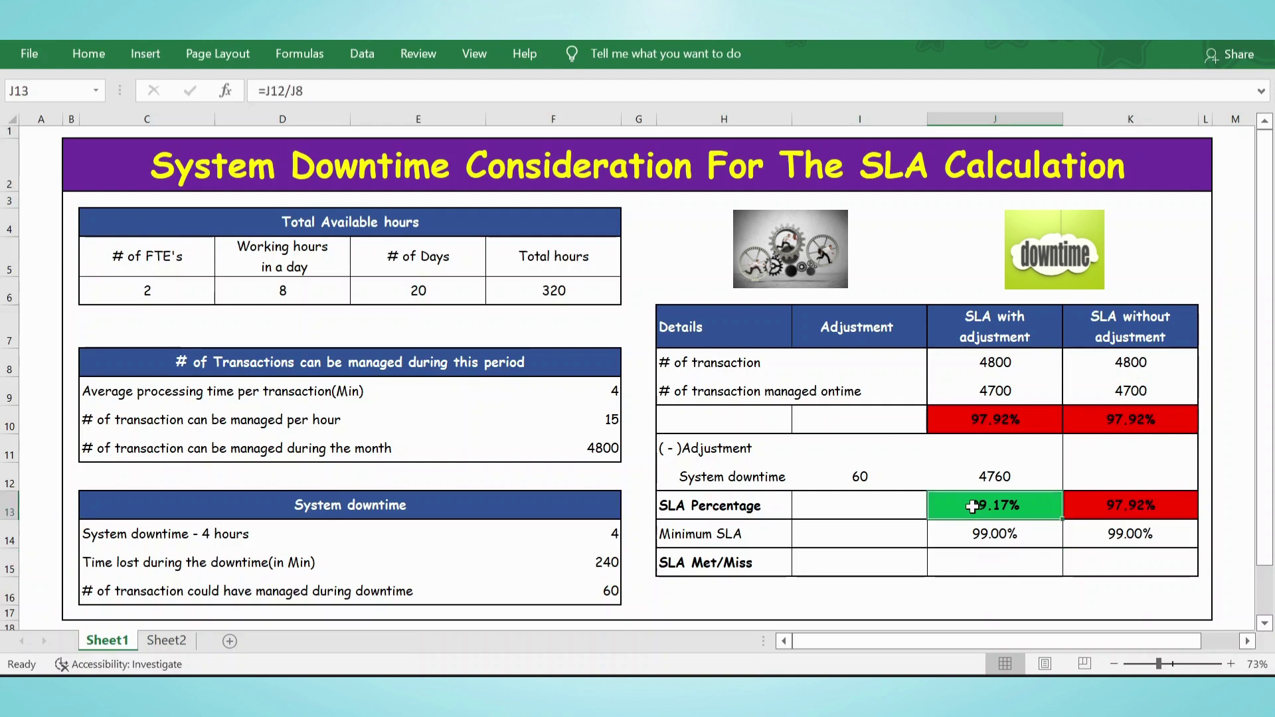
{"action": "left_click", "coordinate": [997, 530]}
Mark the with-adjustment SLA as Met, since 99.17% exceeds the 99.00% minimum
{"action": "left_click", "coordinate": [983, 506]}
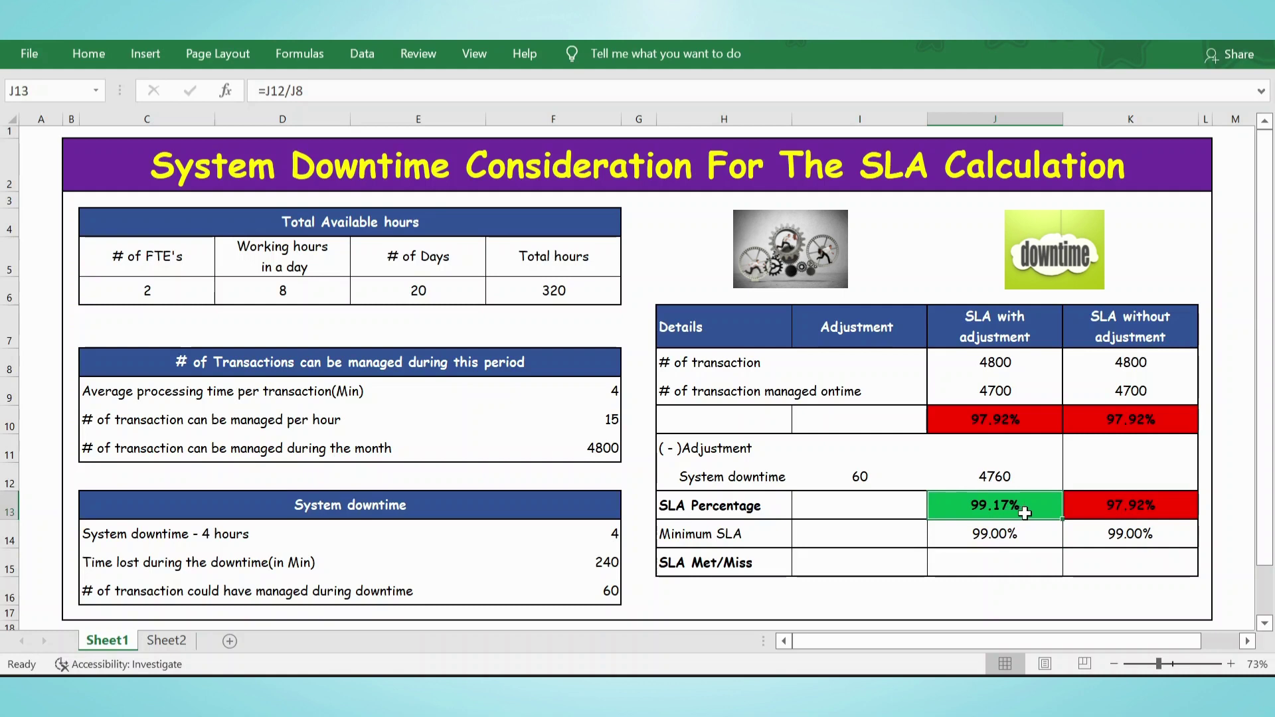
{"action": "left_click", "coordinate": [988, 563]}
{"action": "type", "text": "Met"}
{"action": "key", "text": "Tab"}
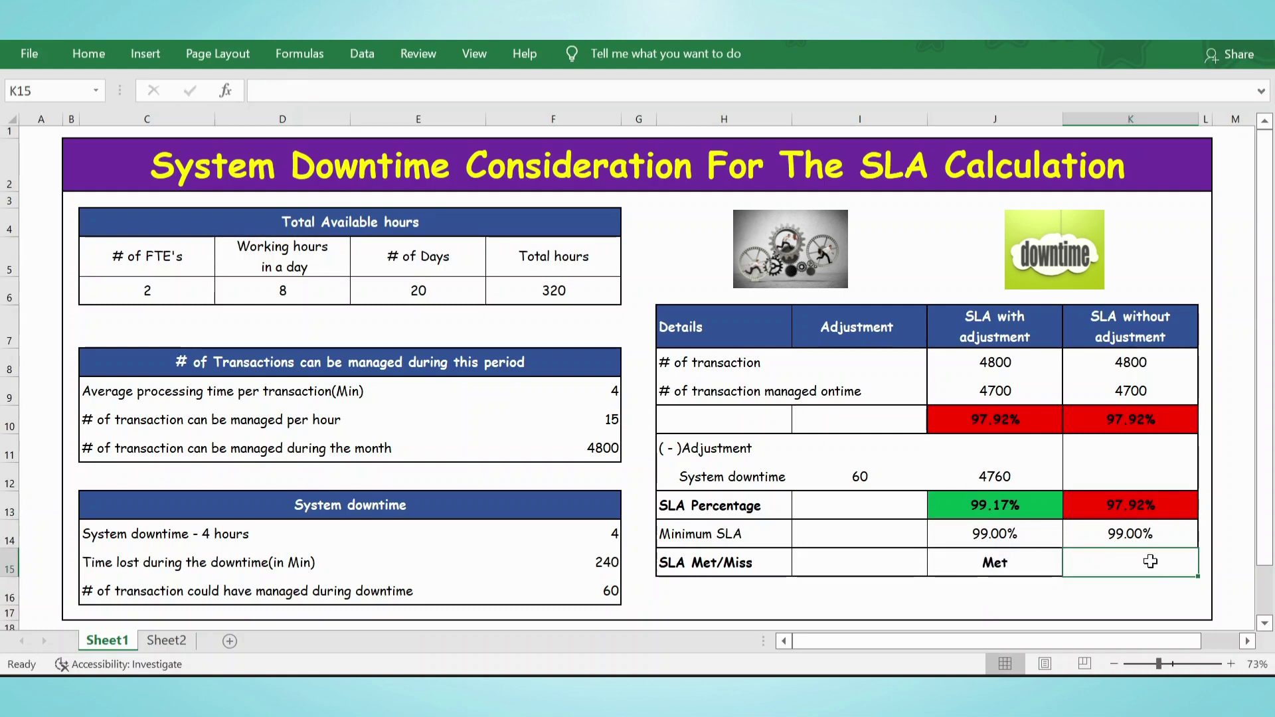
Mark the without-adjustment SLA as Miss, since 97.92% falls below 99.00%
{"action": "left_click", "coordinate": [1125, 530]}
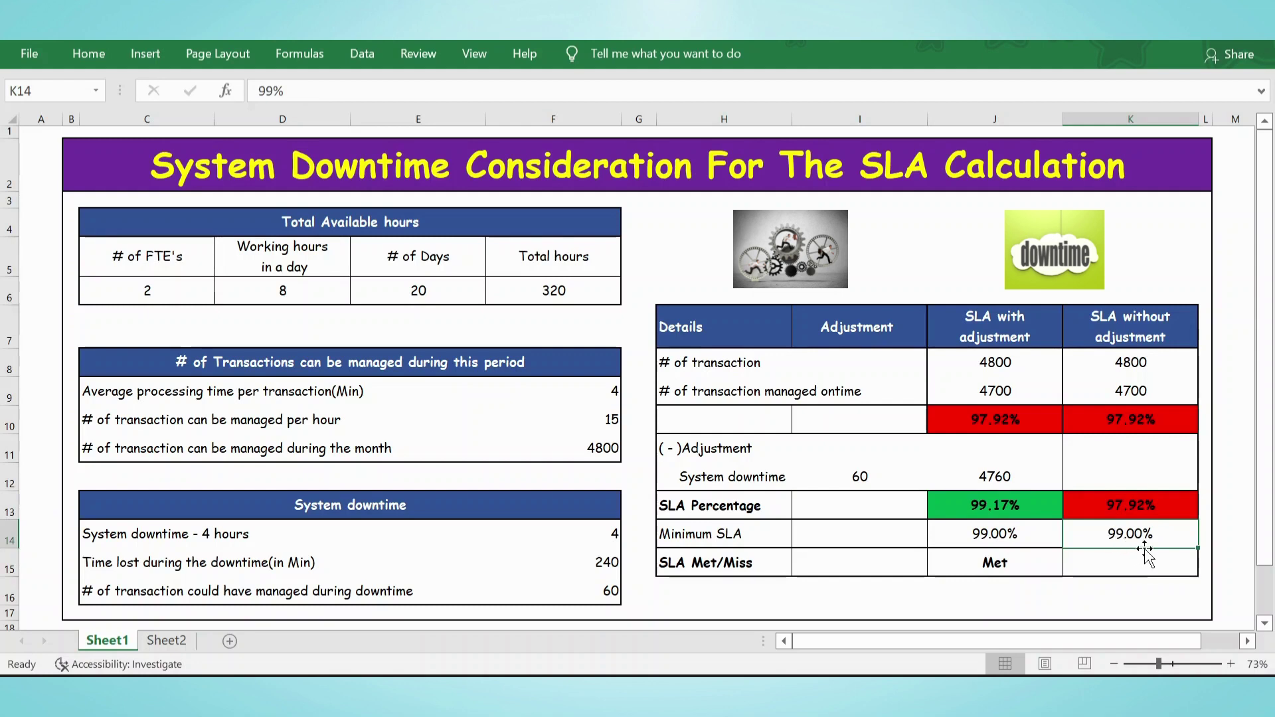
{"action": "left_click", "coordinate": [1134, 509]}
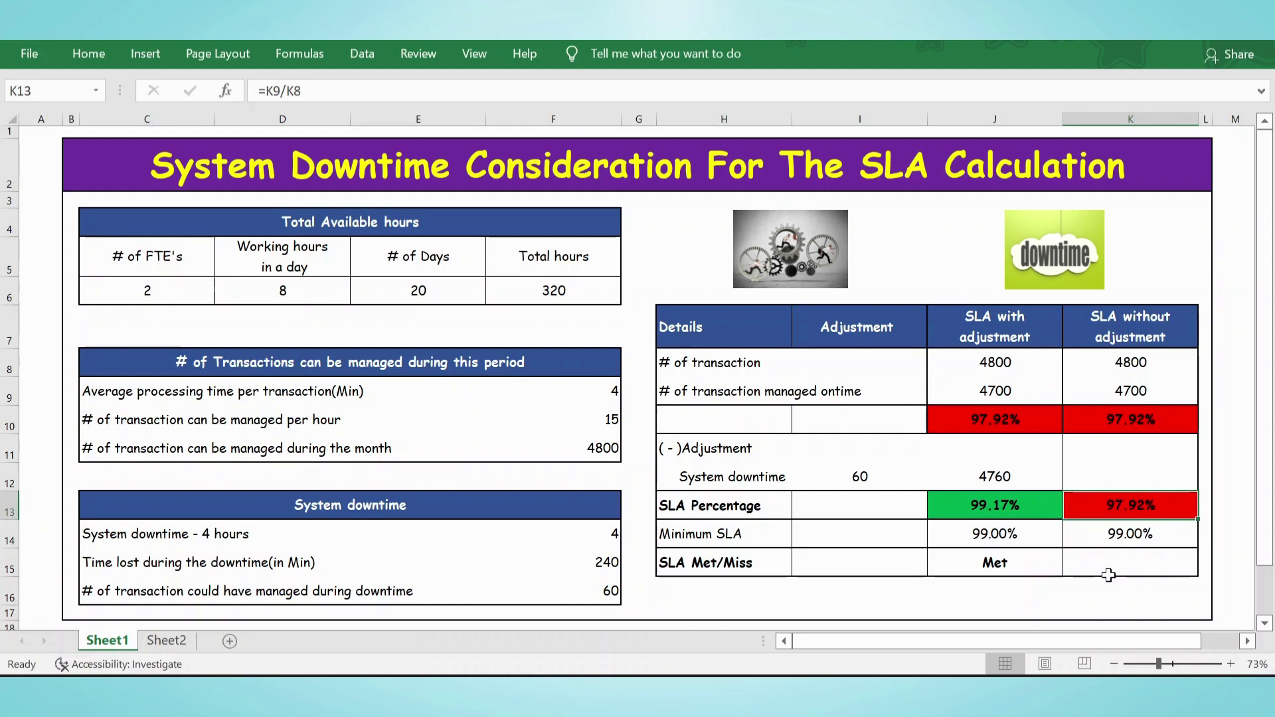
{"action": "left_click", "coordinate": [1109, 574]}
{"action": "type", "text": "Miss"}
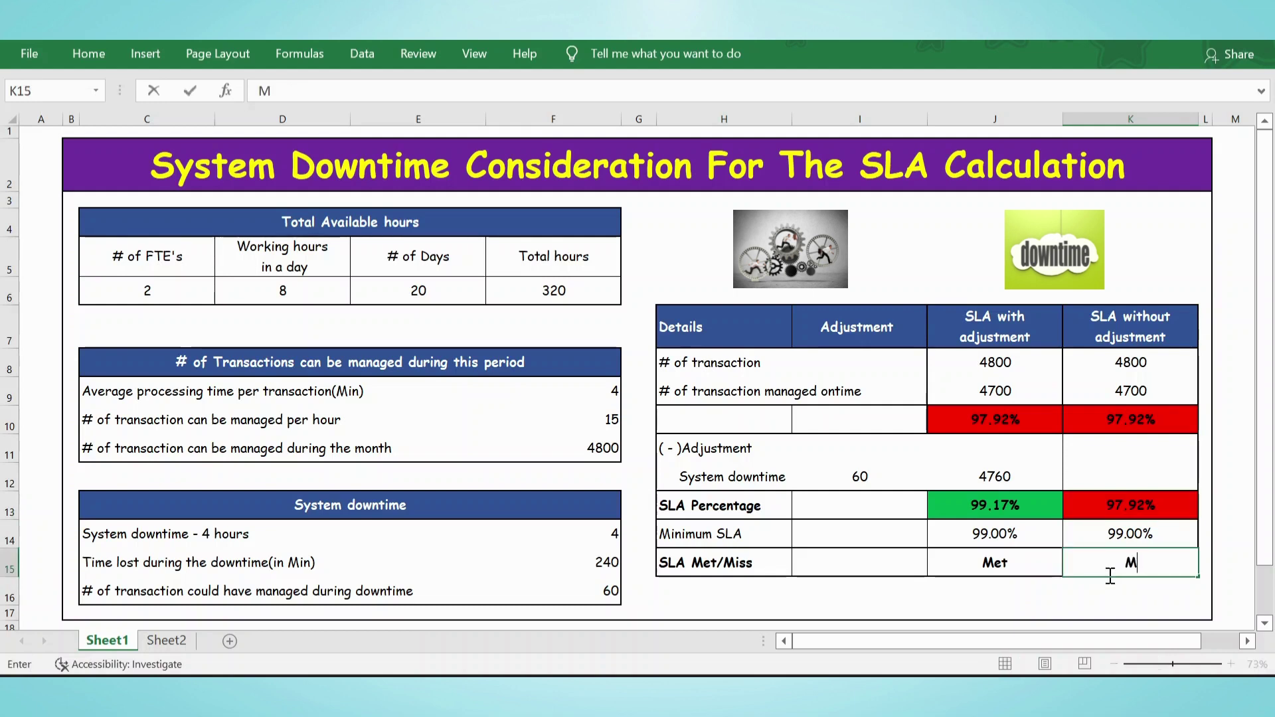
{"action": "key", "text": "Return"}
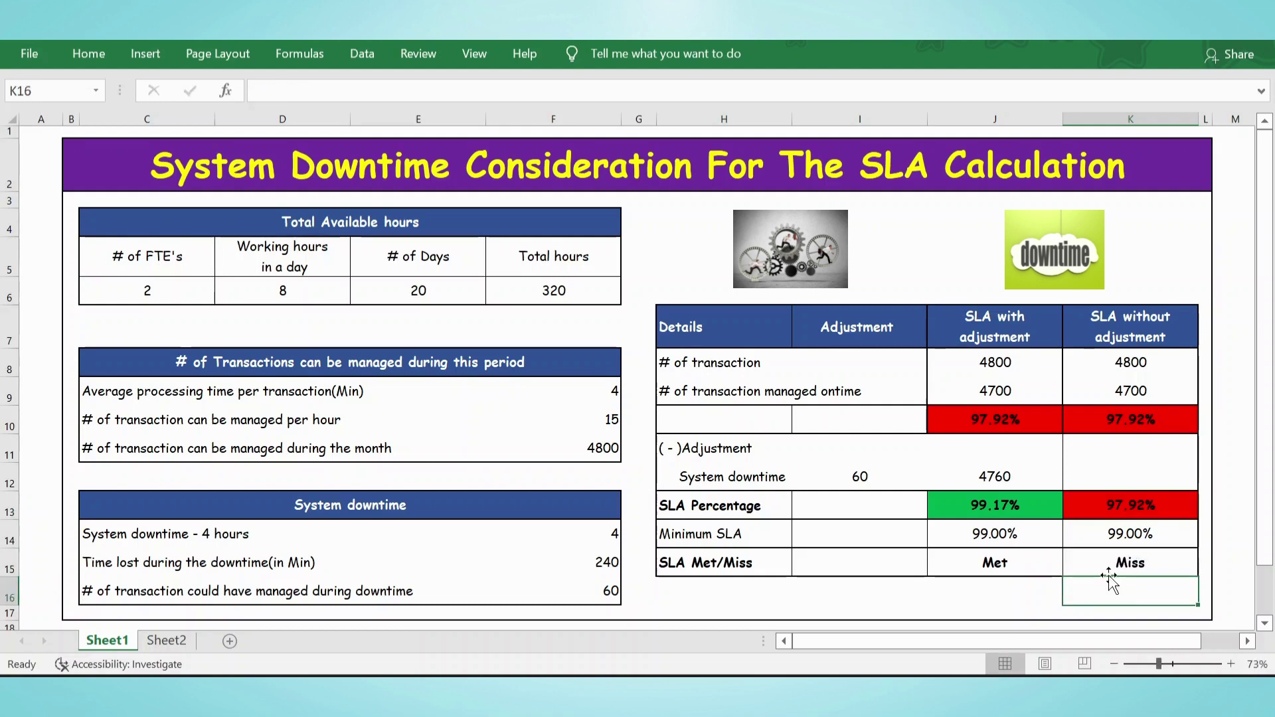
{"action": "left_click", "coordinate": [1021, 543]}
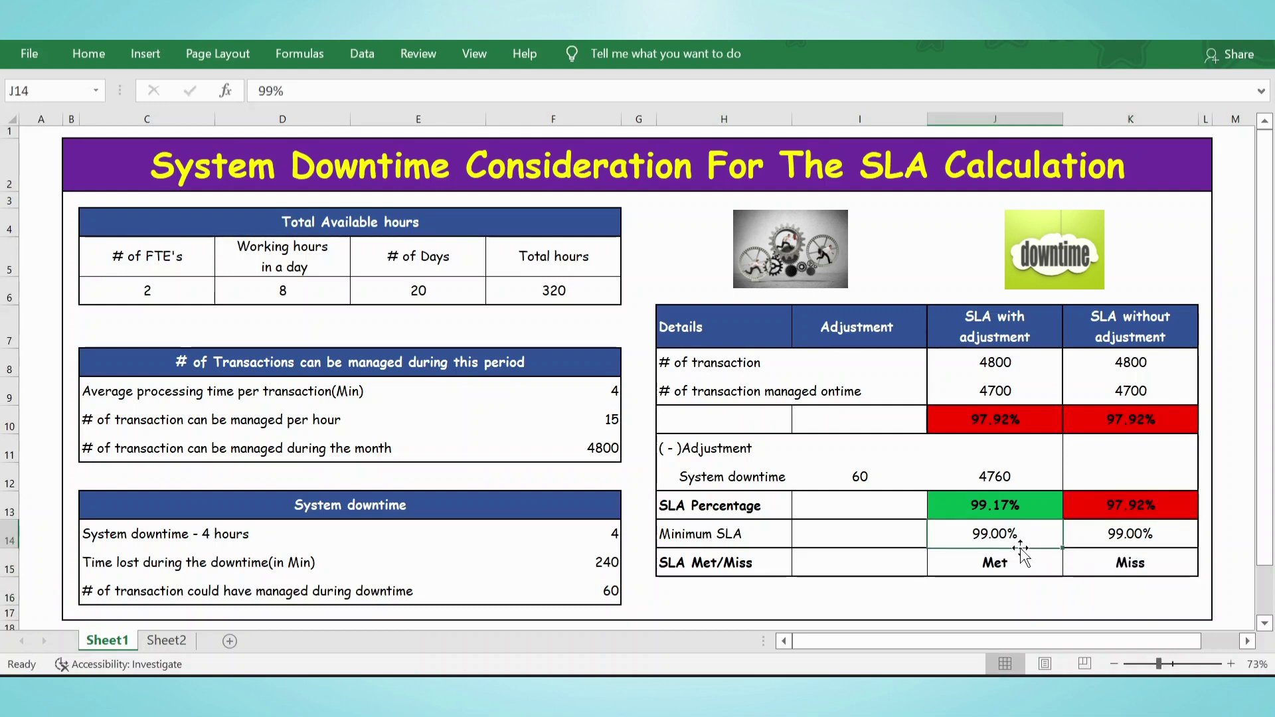
{"action": "left_click", "coordinate": [371, 504]}
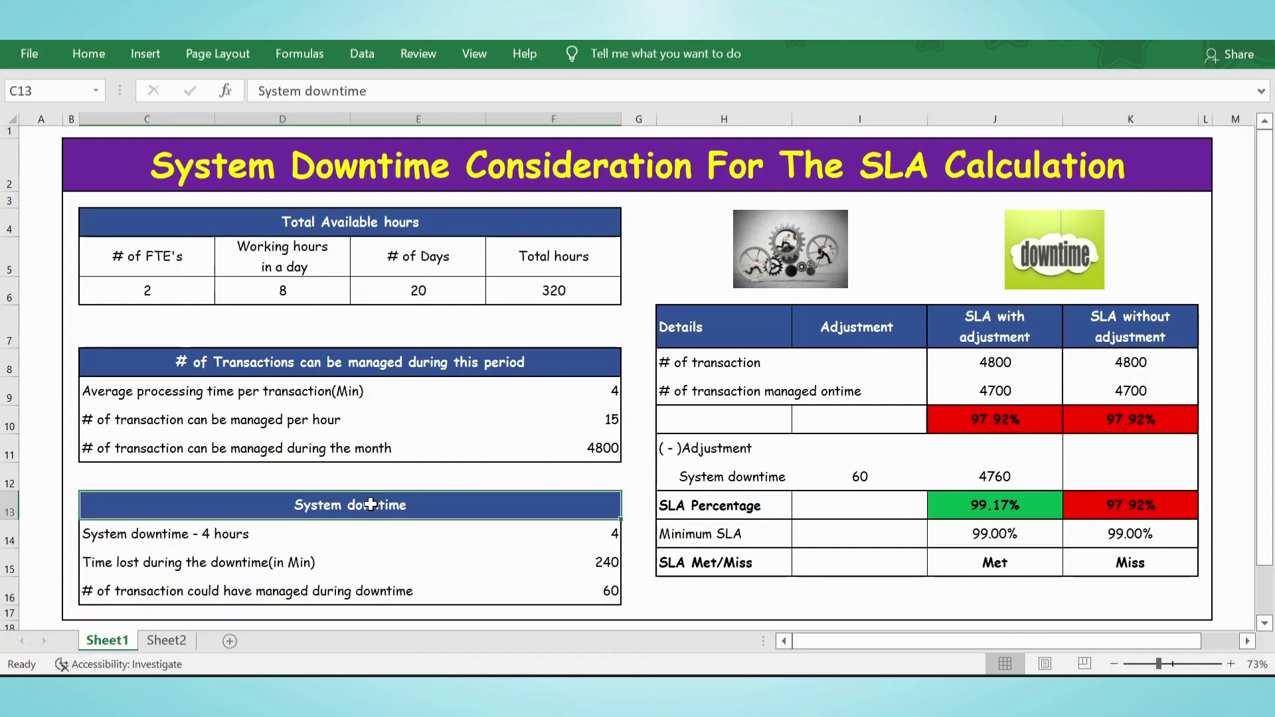
{"action": "left_click", "coordinate": [988, 338]}
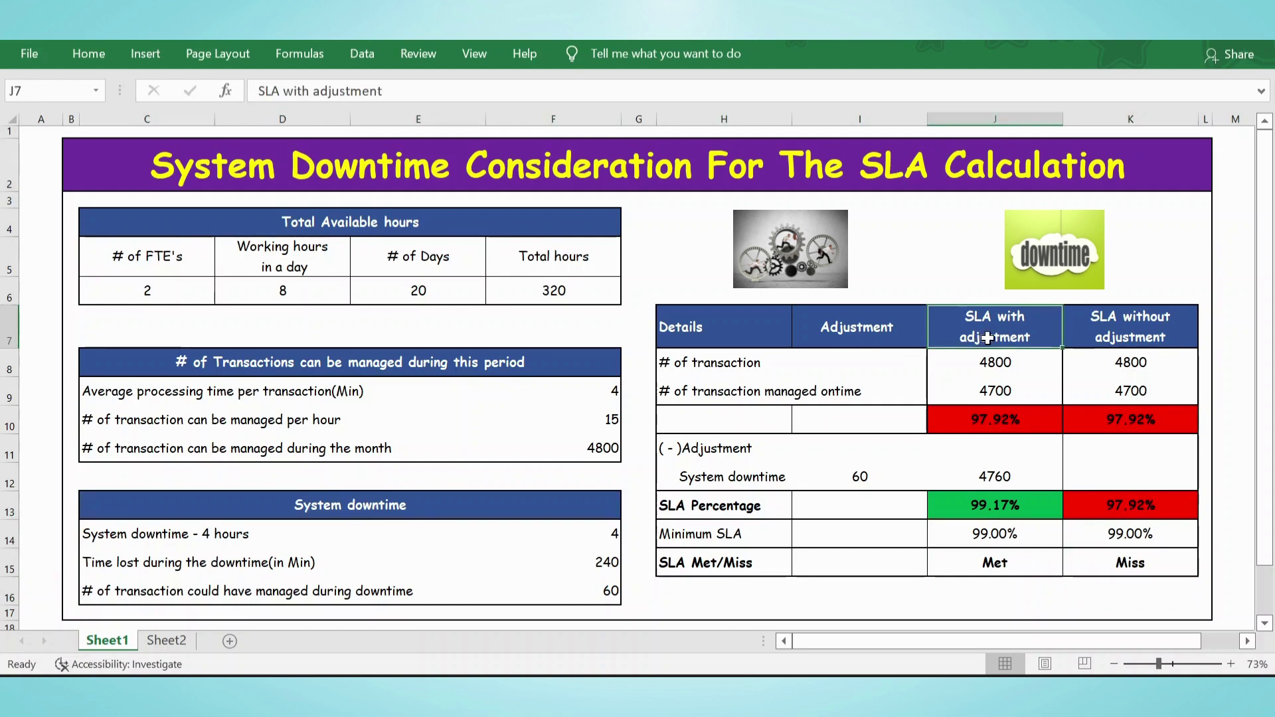